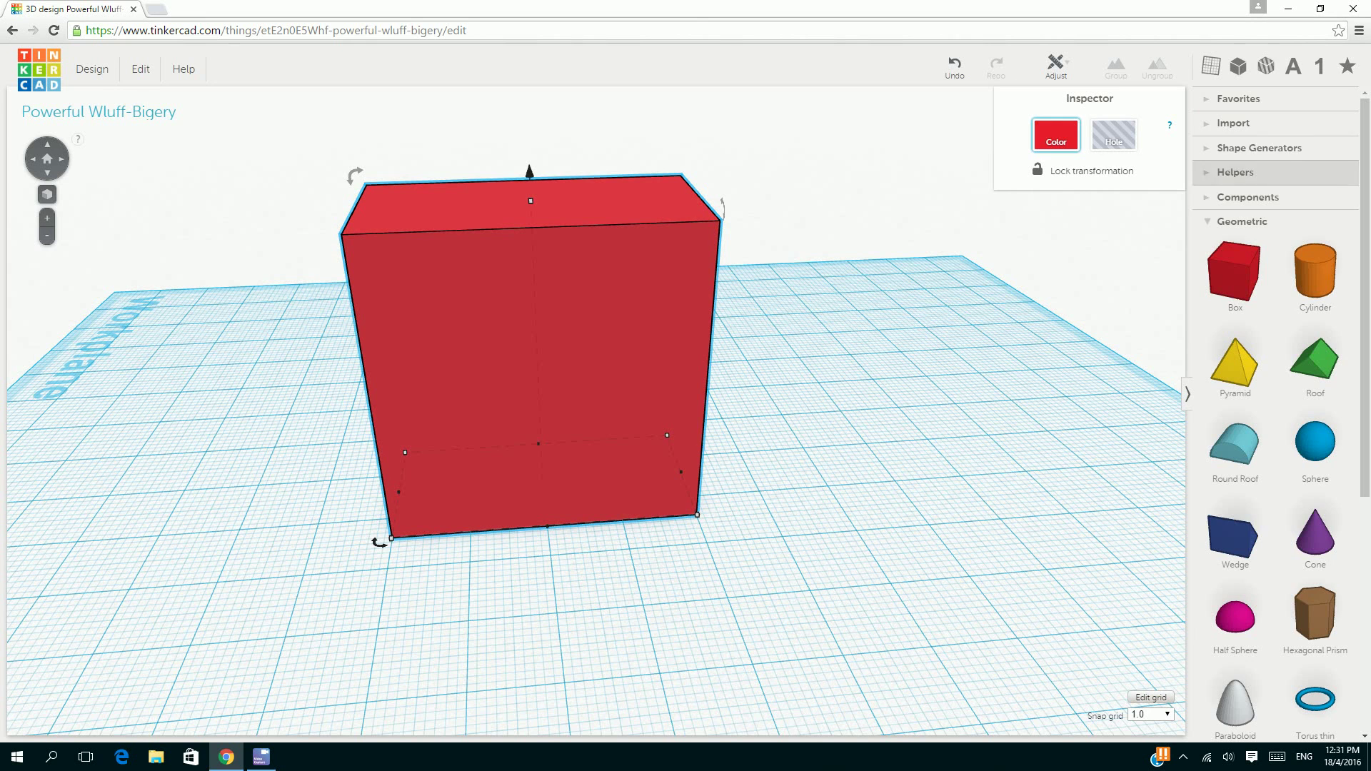
# - Place a ruler on the workplane just outside the box's front corner, 10 mm and 6 mm away from it
pyautogui.click(1236, 172)
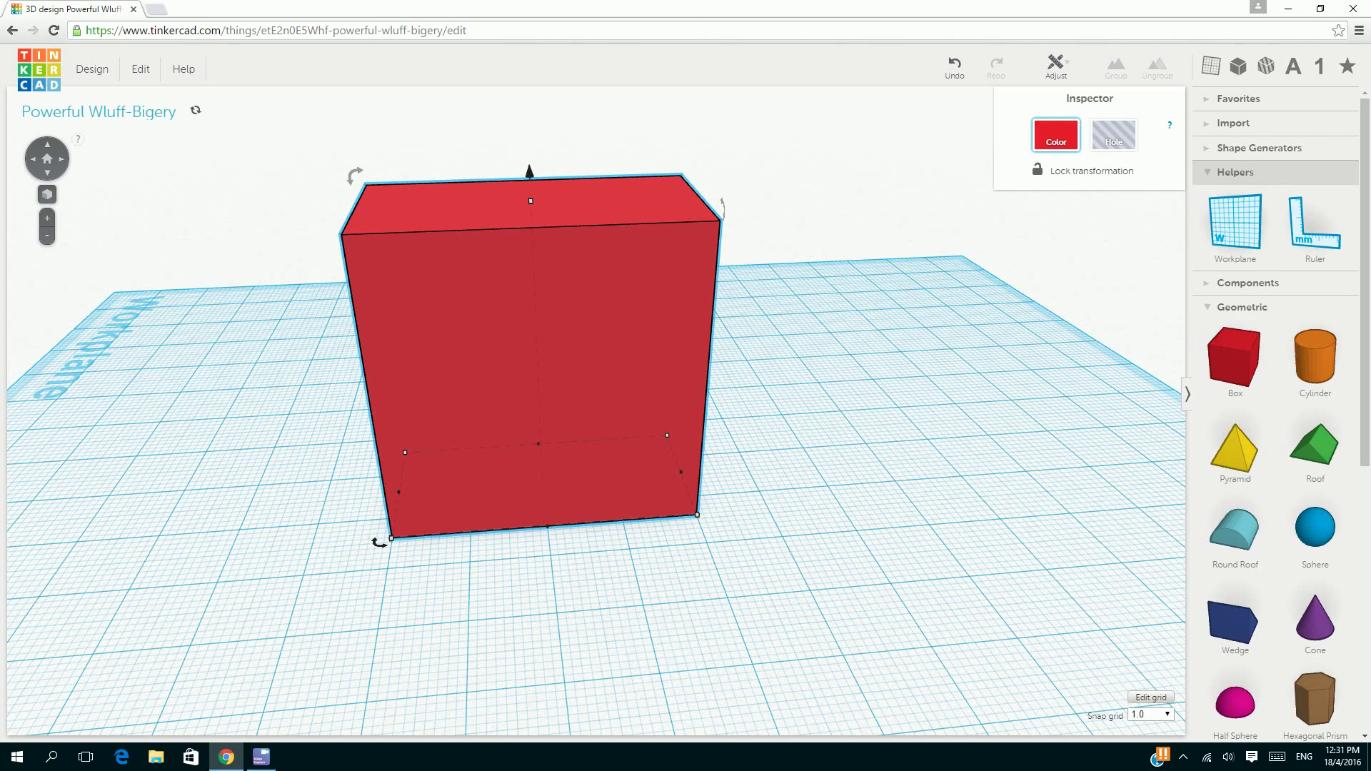
pyautogui.click(1235, 172)
pyautogui.click(1235, 172)
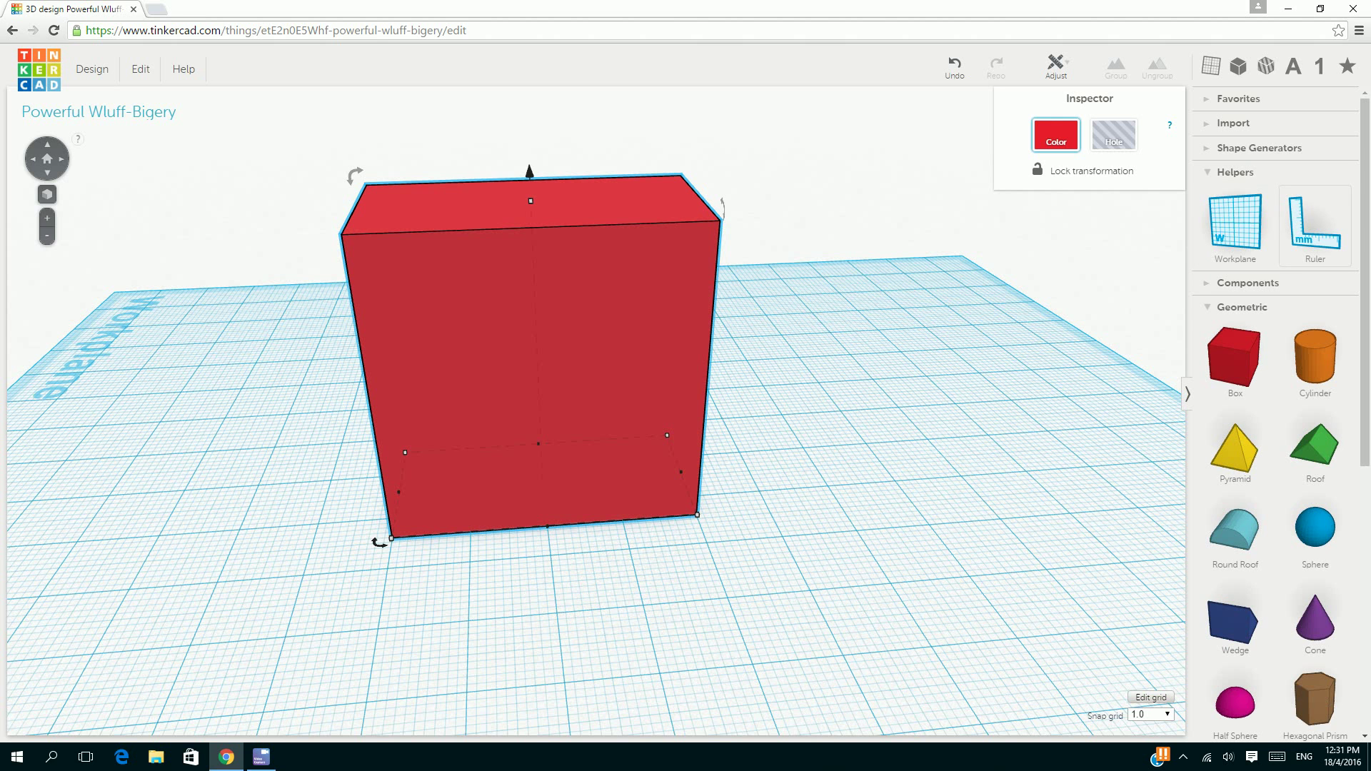
pyautogui.click(1314, 225)
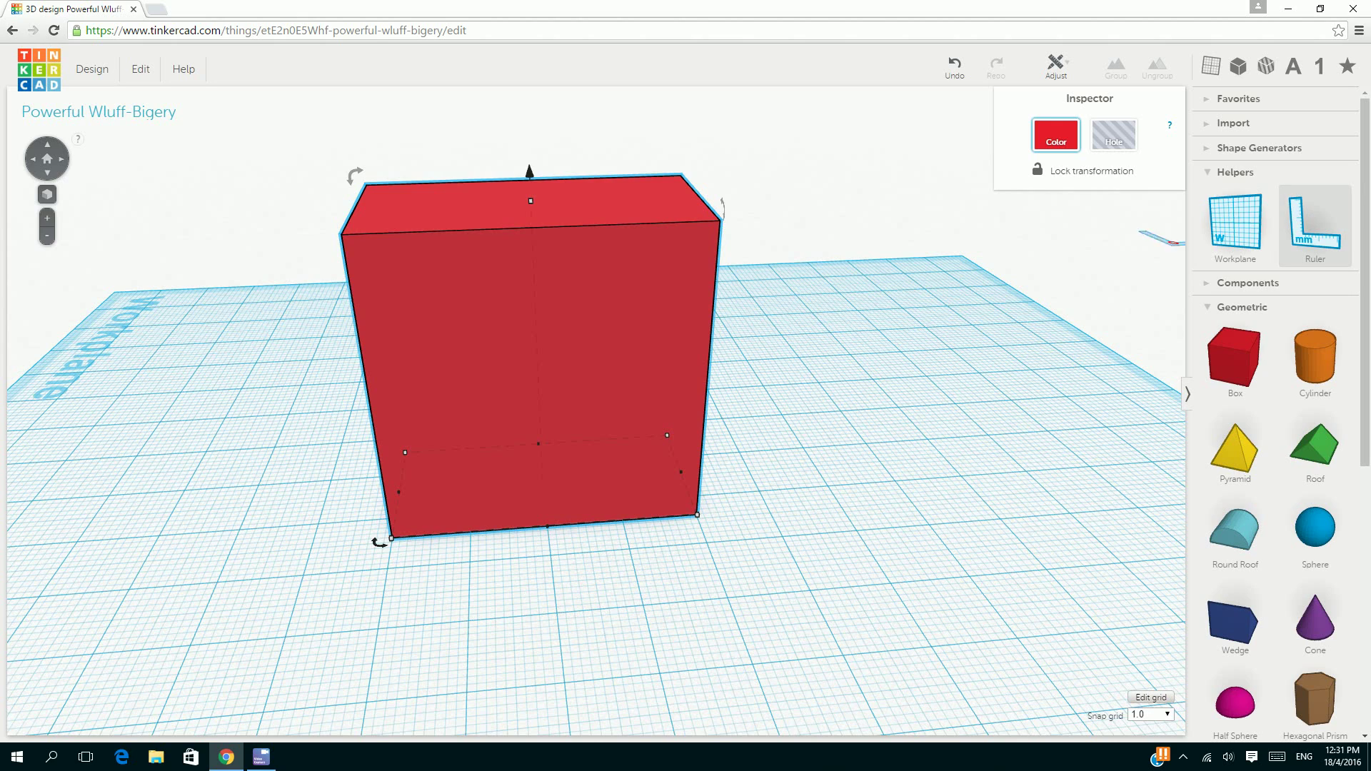
pyautogui.moveTo(355, 463); pyautogui.dragTo(386, 591, button='right')
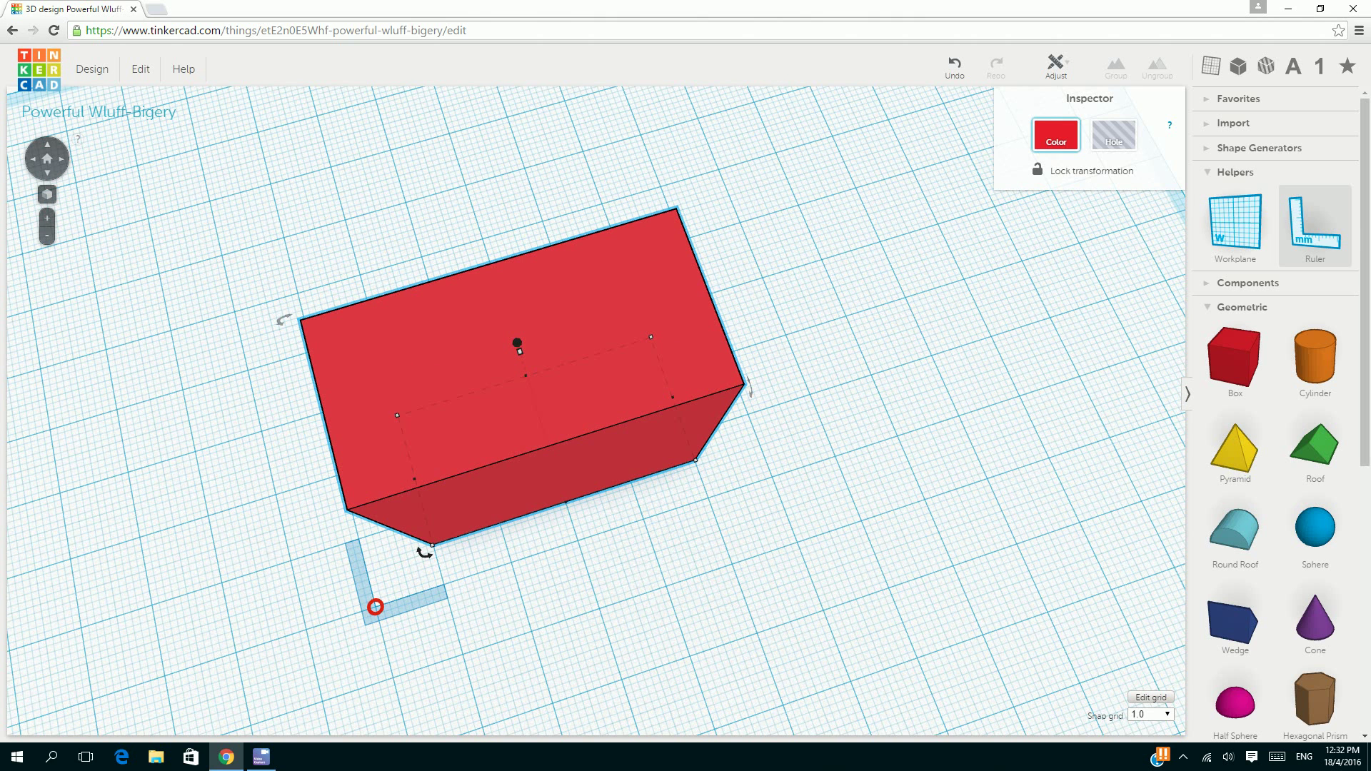
pyautogui.click(375, 607)
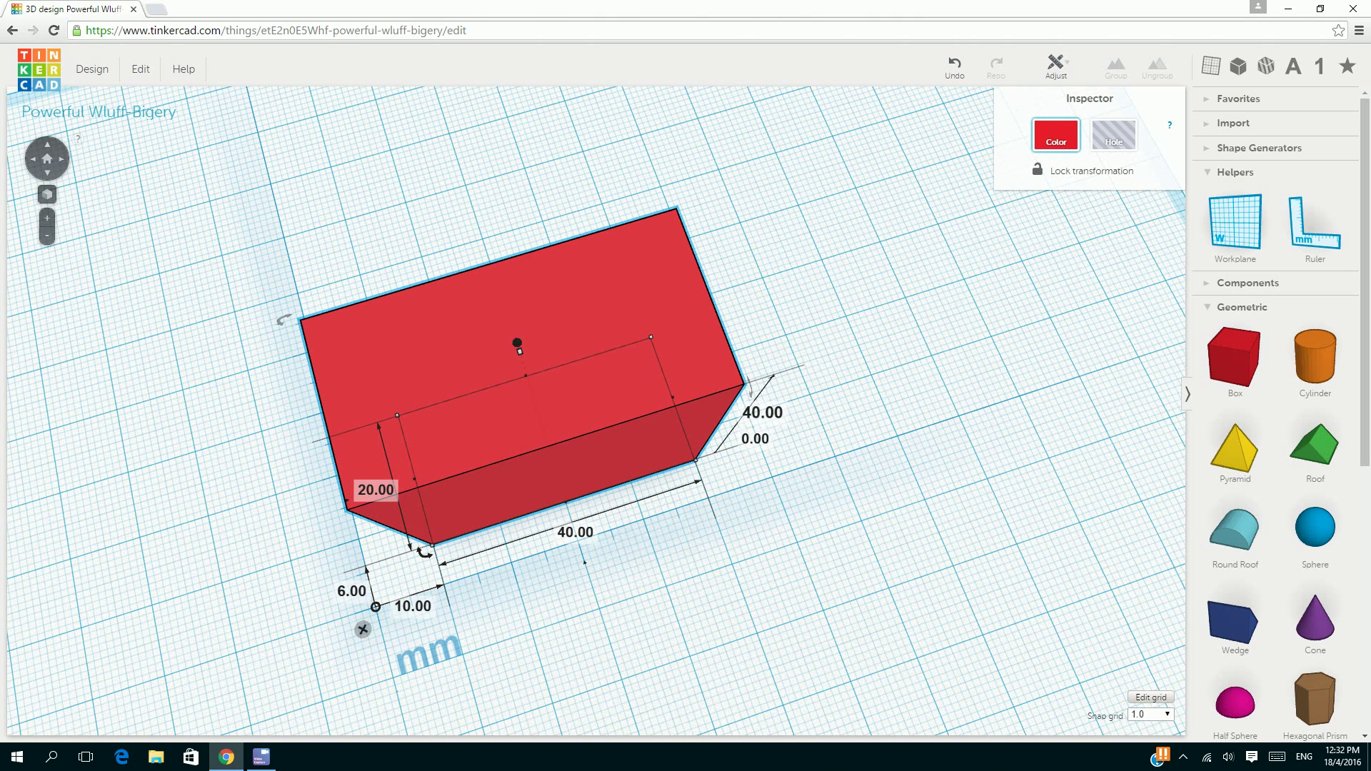
# - Move the red box so both of its horizontal offsets from the ruler origin are 0
pyautogui.moveTo(585, 543); pyautogui.dragTo(543, 468, button='right')
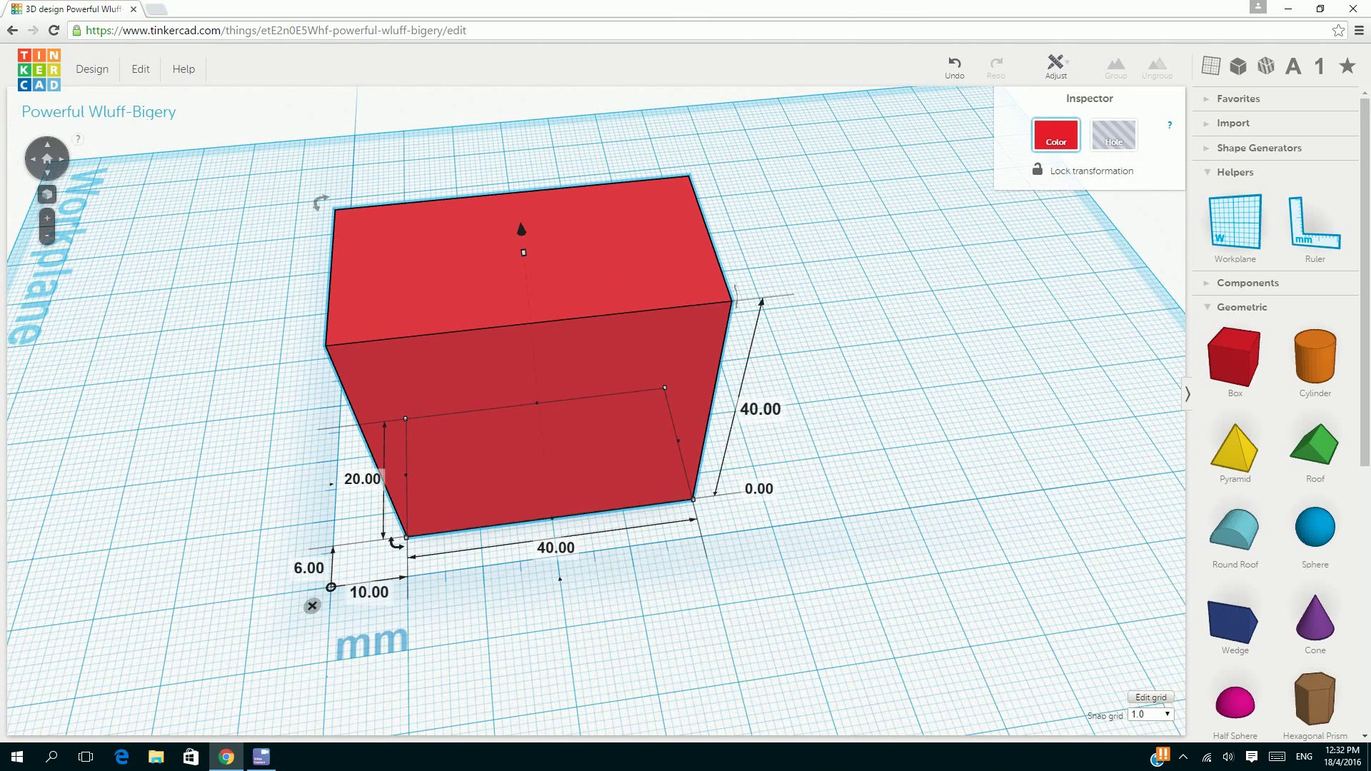
pyautogui.moveTo(529, 443); pyautogui.dragTo(567, 422)
pyautogui.press('Down')
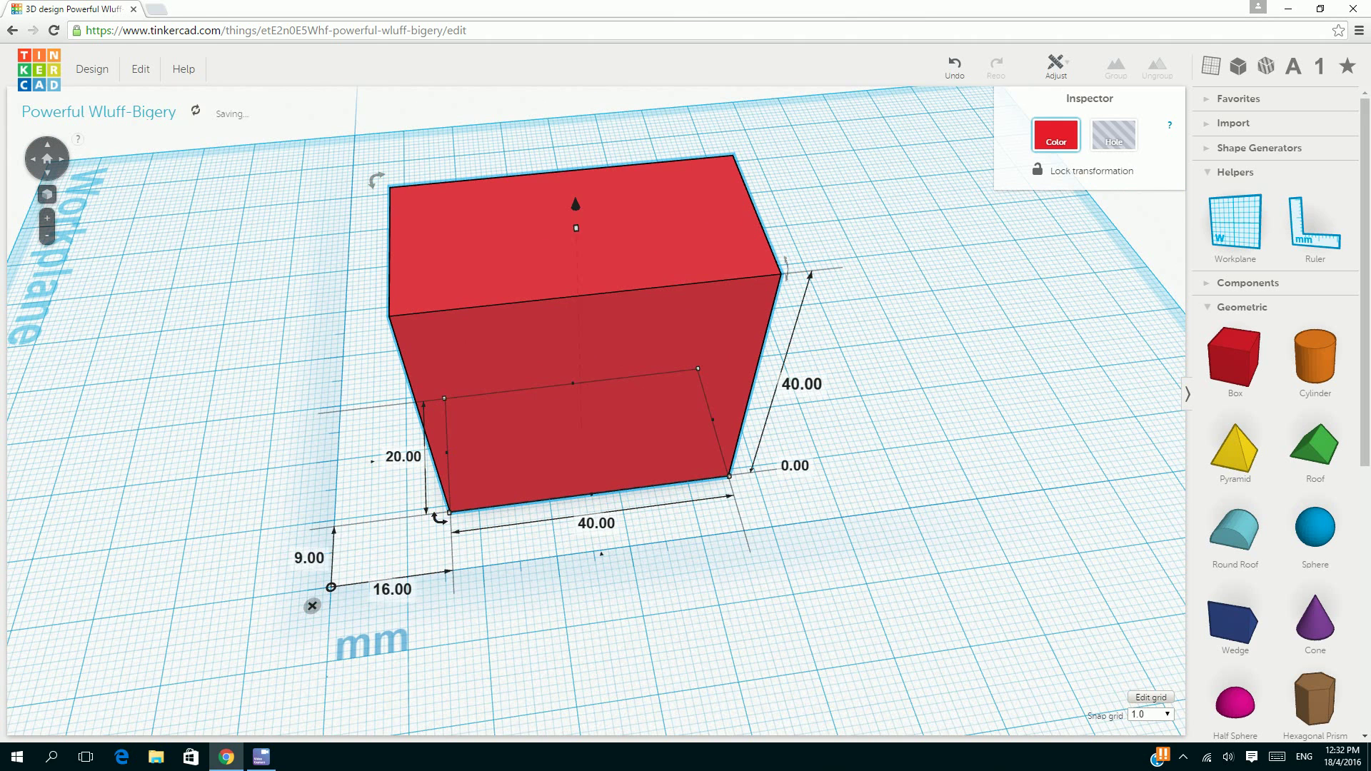
pyautogui.click(309, 558)
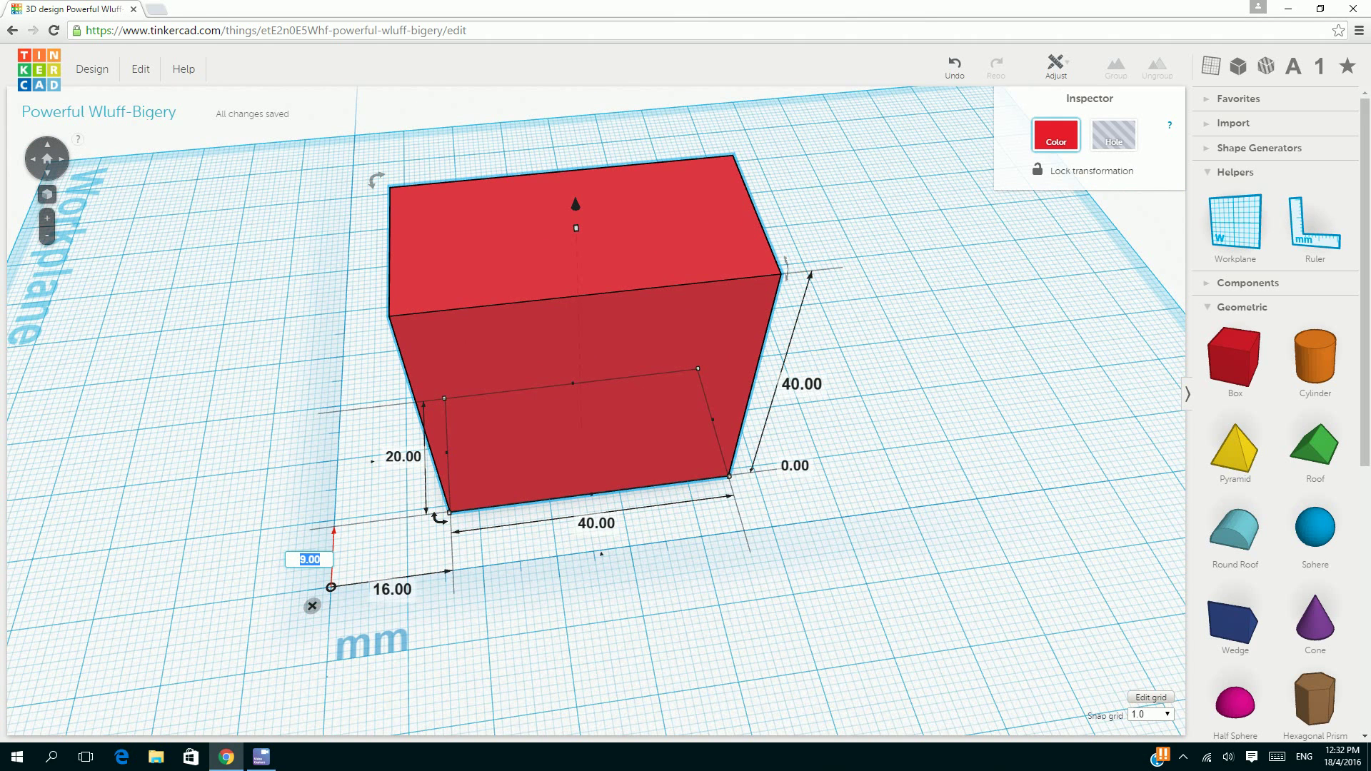
pyautogui.write('0')
pyautogui.press('Return')
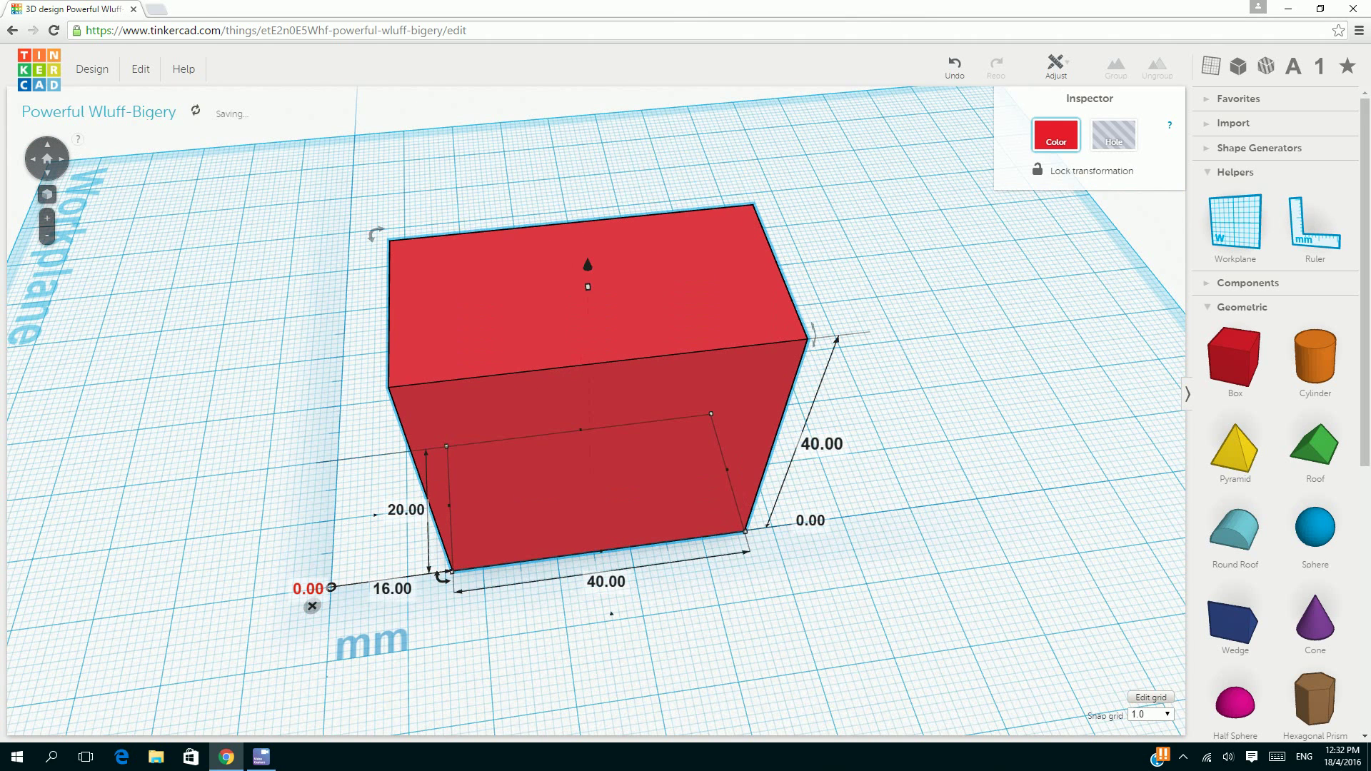
pyautogui.click(392, 589)
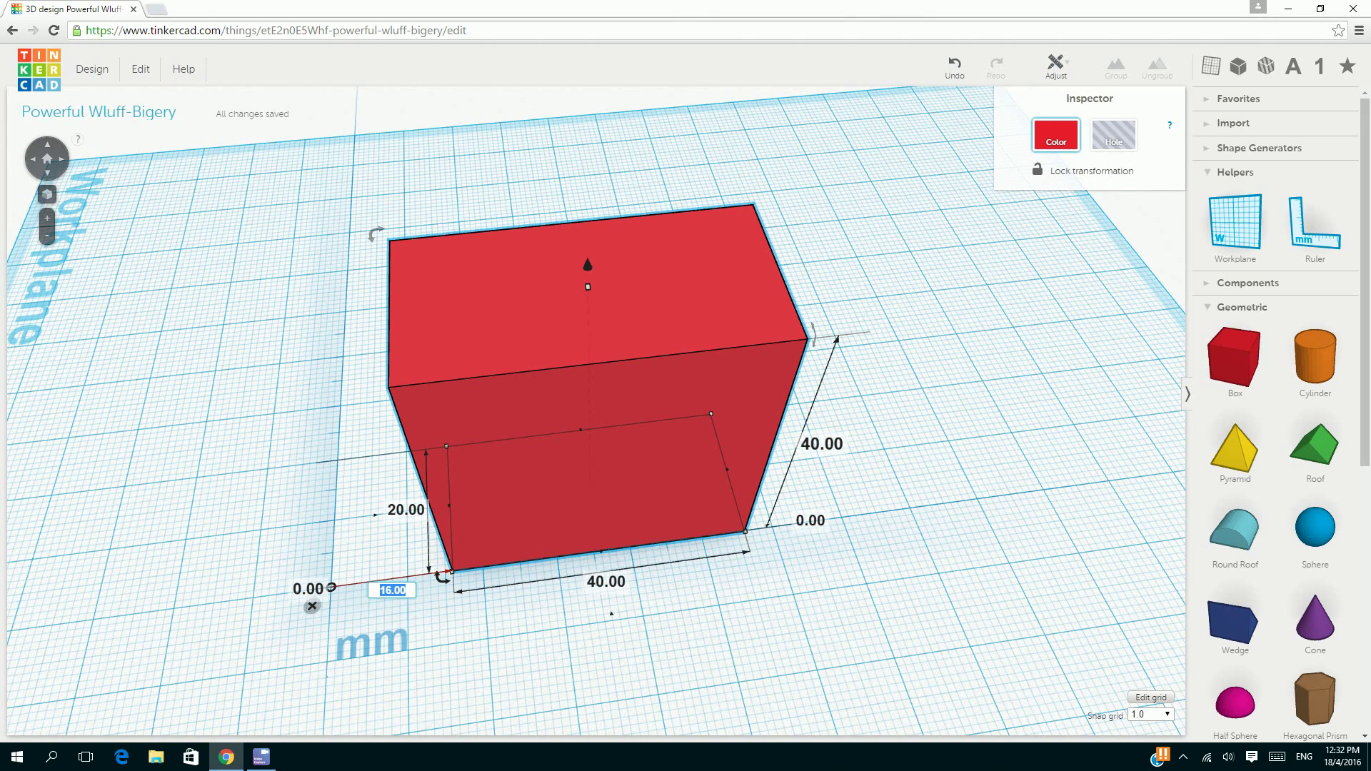
pyautogui.write('0')
pyautogui.press('Return')
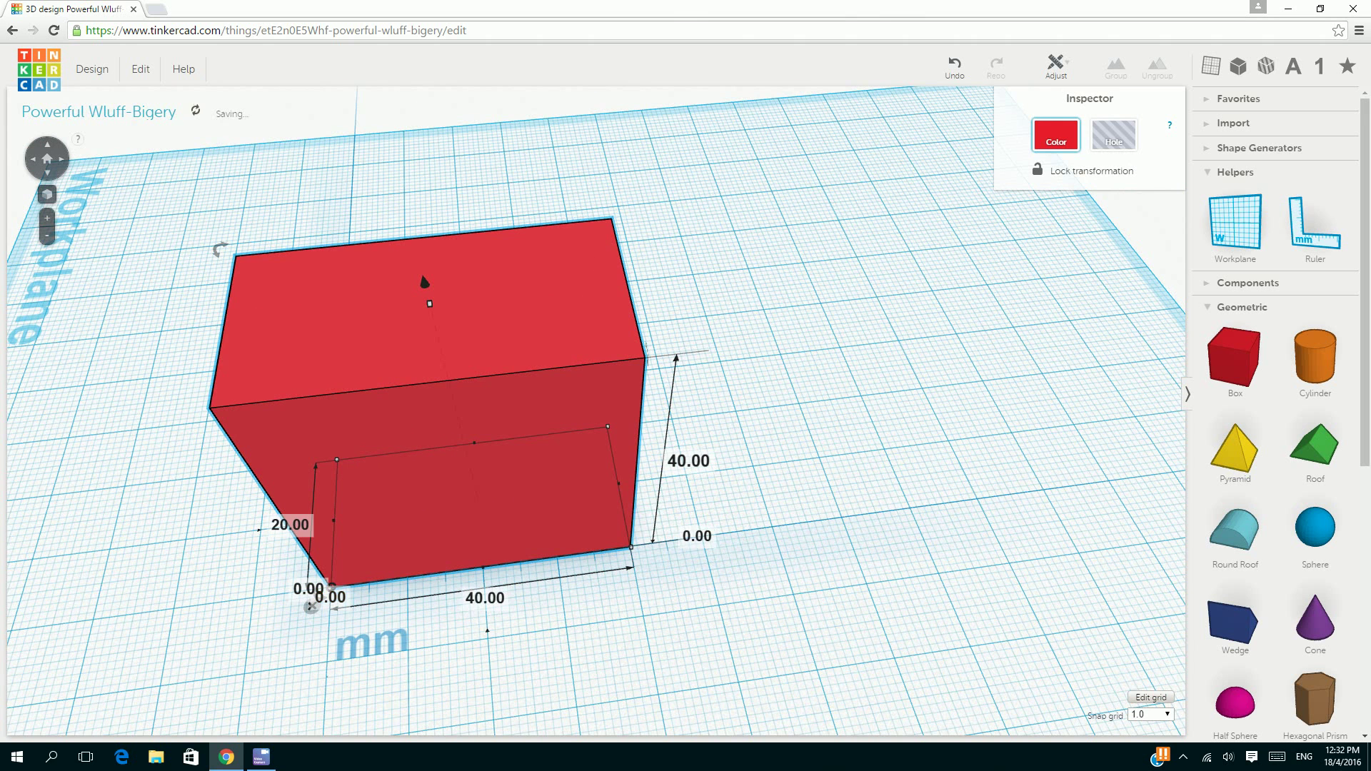
# - Set the red box's length and width to 50 mm each
pyautogui.moveTo(646, 354); pyautogui.dragTo(646, 250, button='right')
pyautogui.moveTo(707, 492); pyautogui.dragTo(691, 546, button='right')
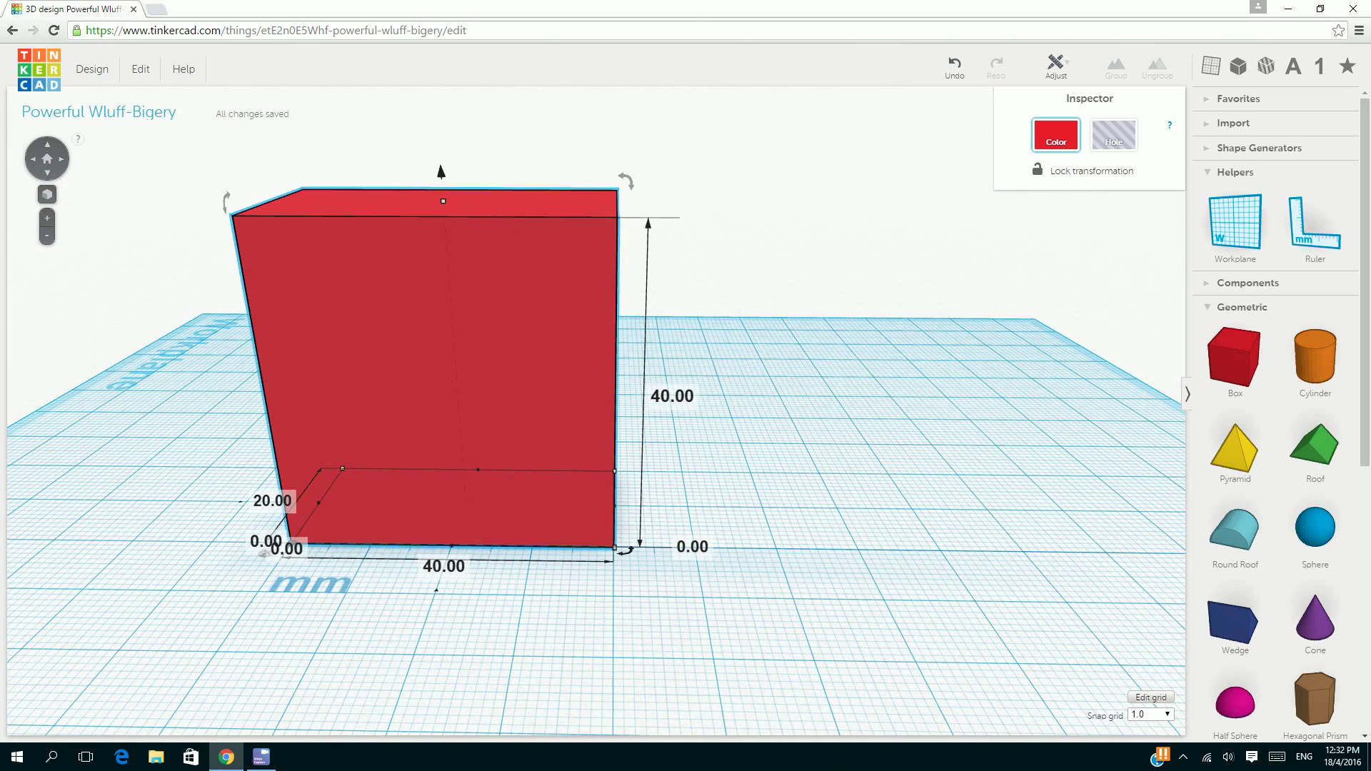
pyautogui.click(444, 566)
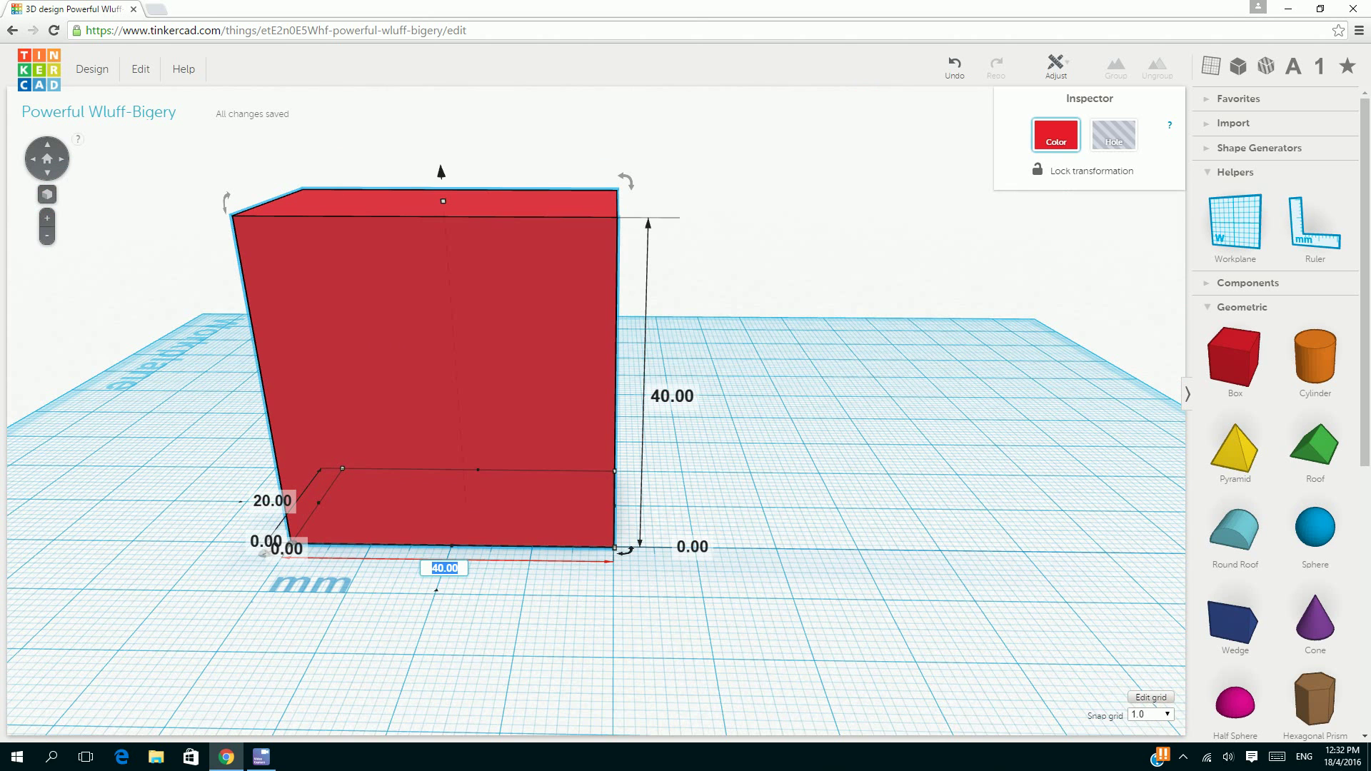
pyautogui.write('50')
pyautogui.press('Return')
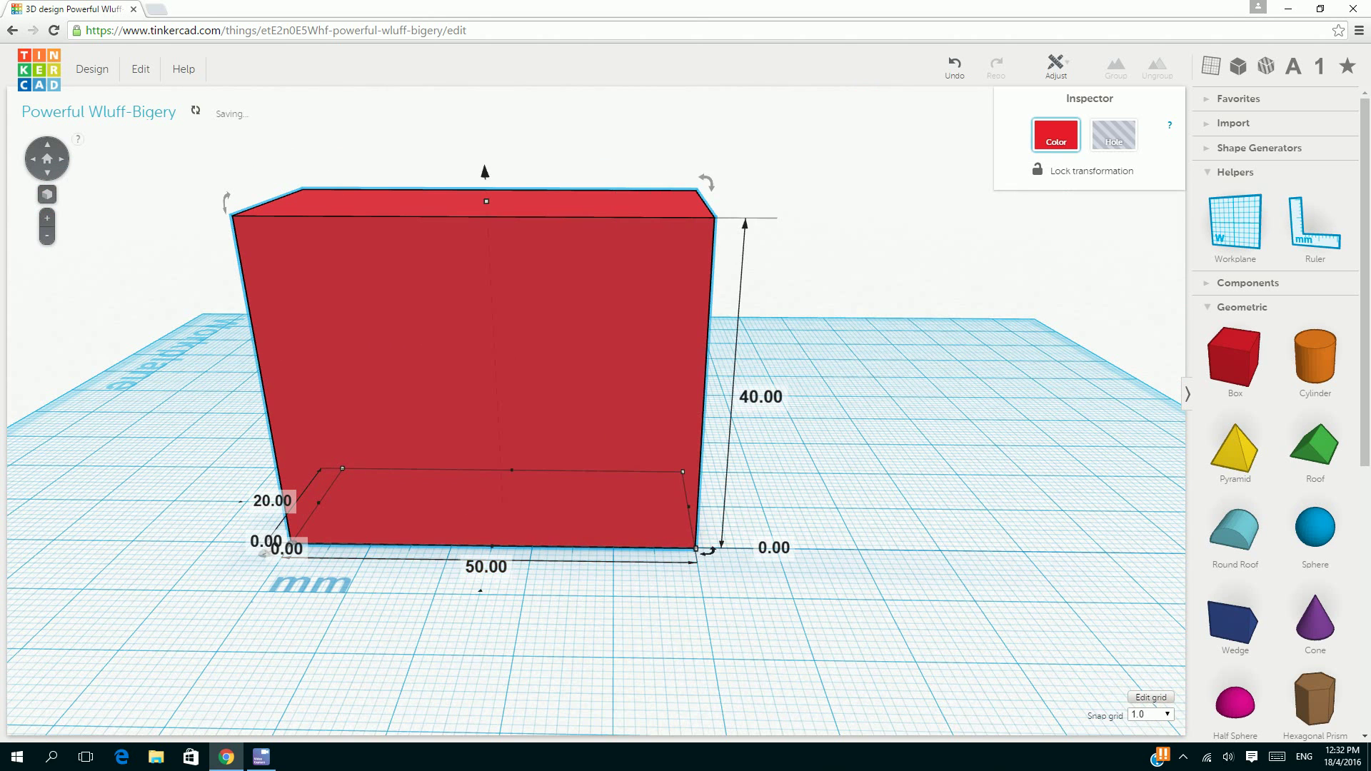
pyautogui.moveTo(471, 443); pyautogui.dragTo(685, 422, button='right')
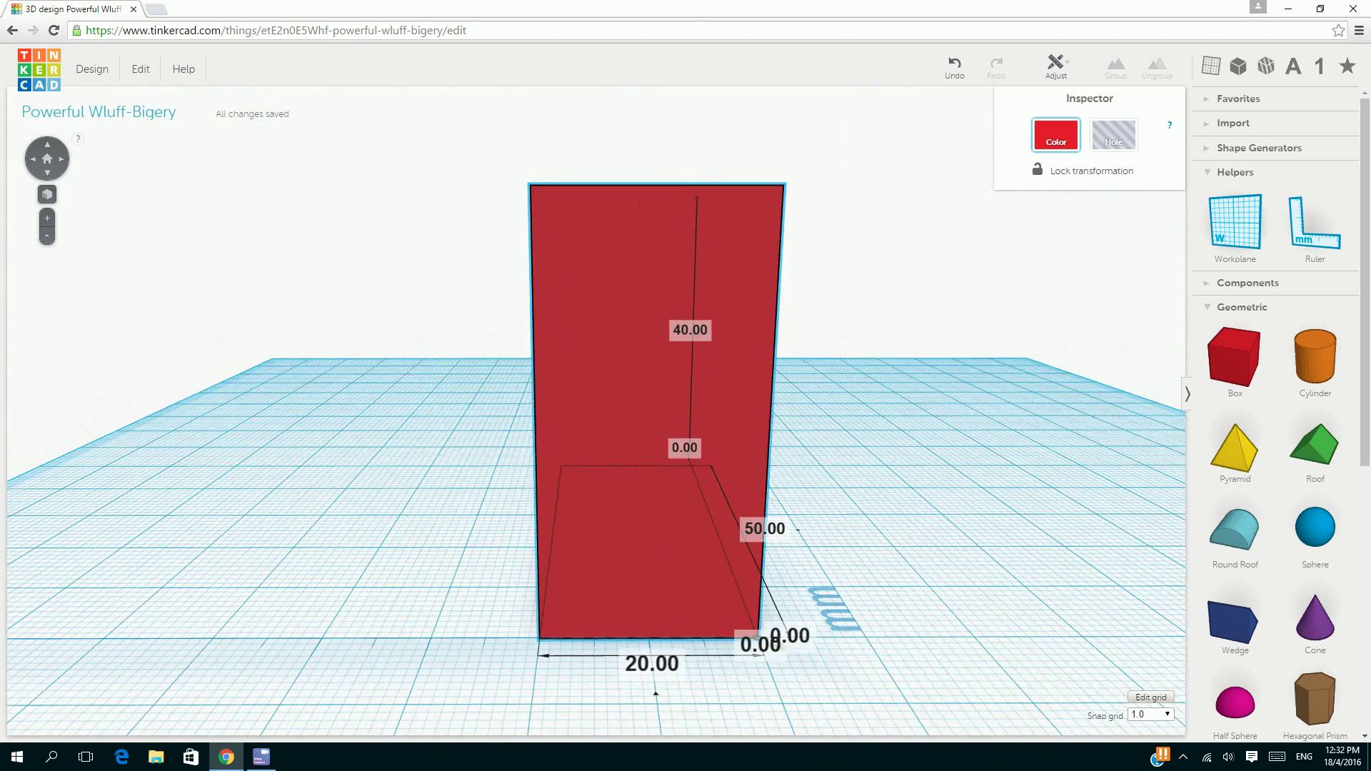
pyautogui.click(588, 631)
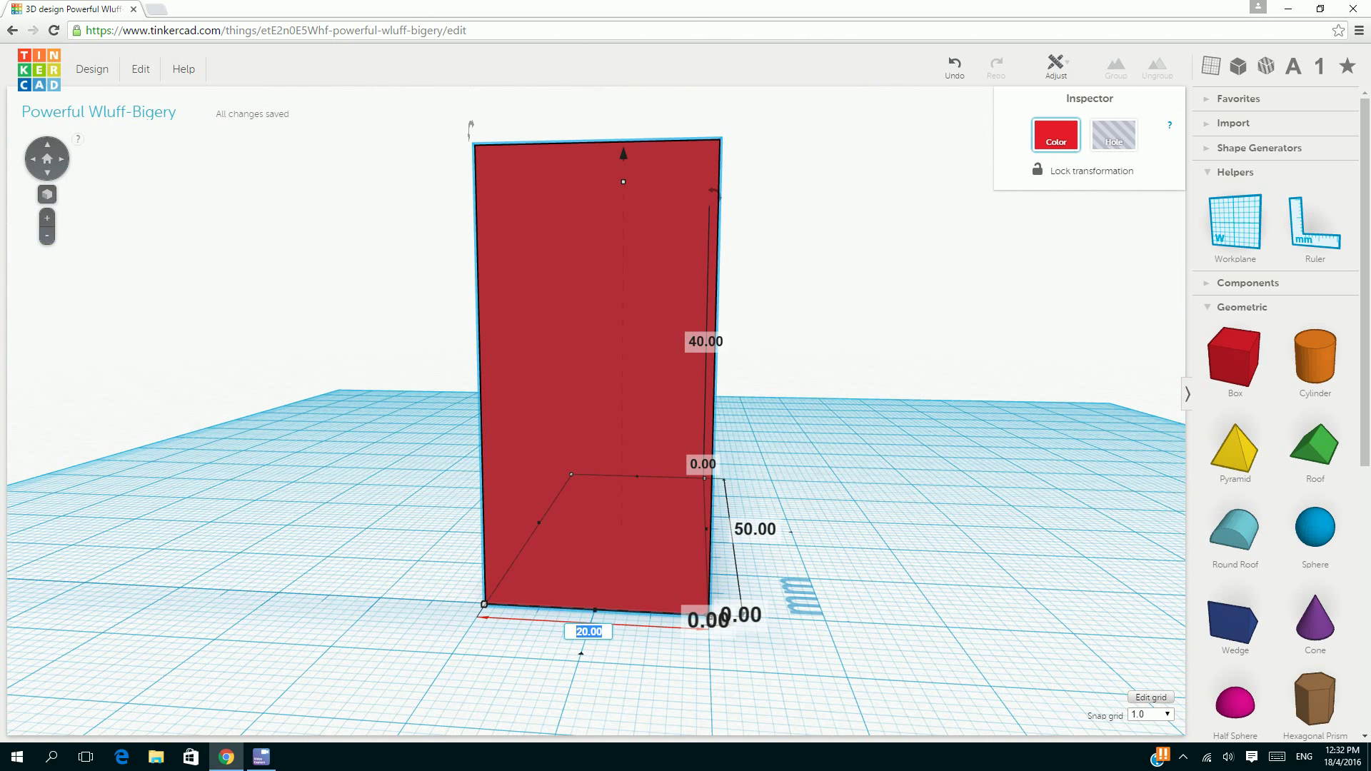
pyautogui.write('50')
pyautogui.press('Return')
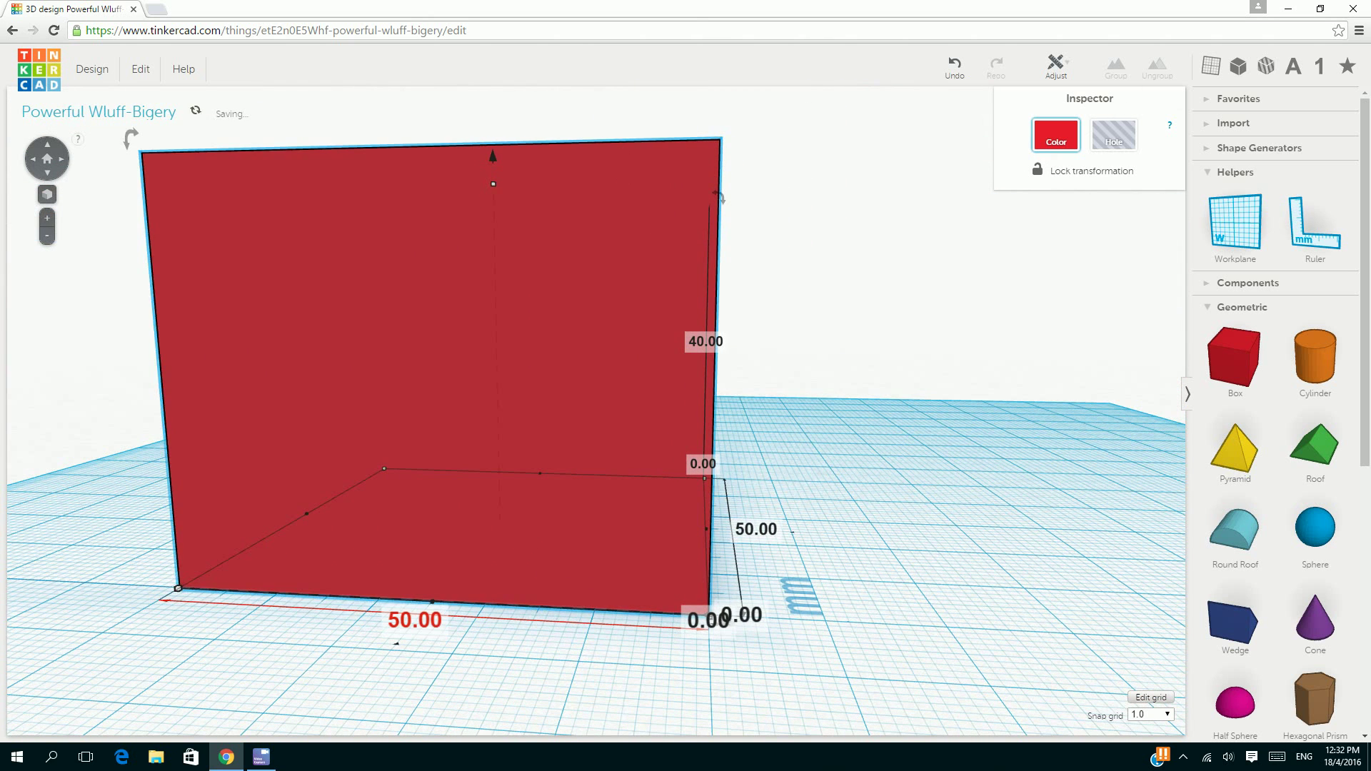
# - Set the red box's height to 5 mm and deselect it
pyautogui.moveTo(643, 457); pyautogui.dragTo(475, 496, button='right')
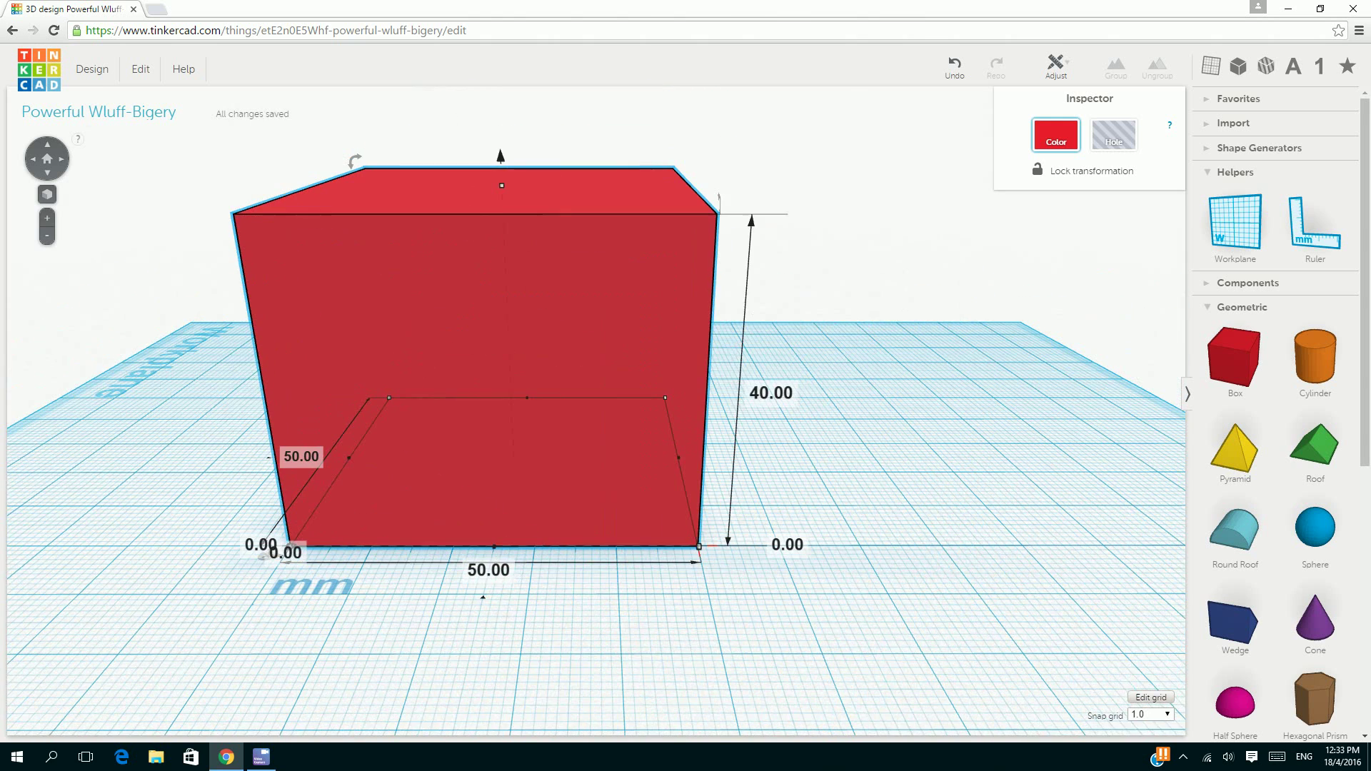
pyautogui.click(771, 392)
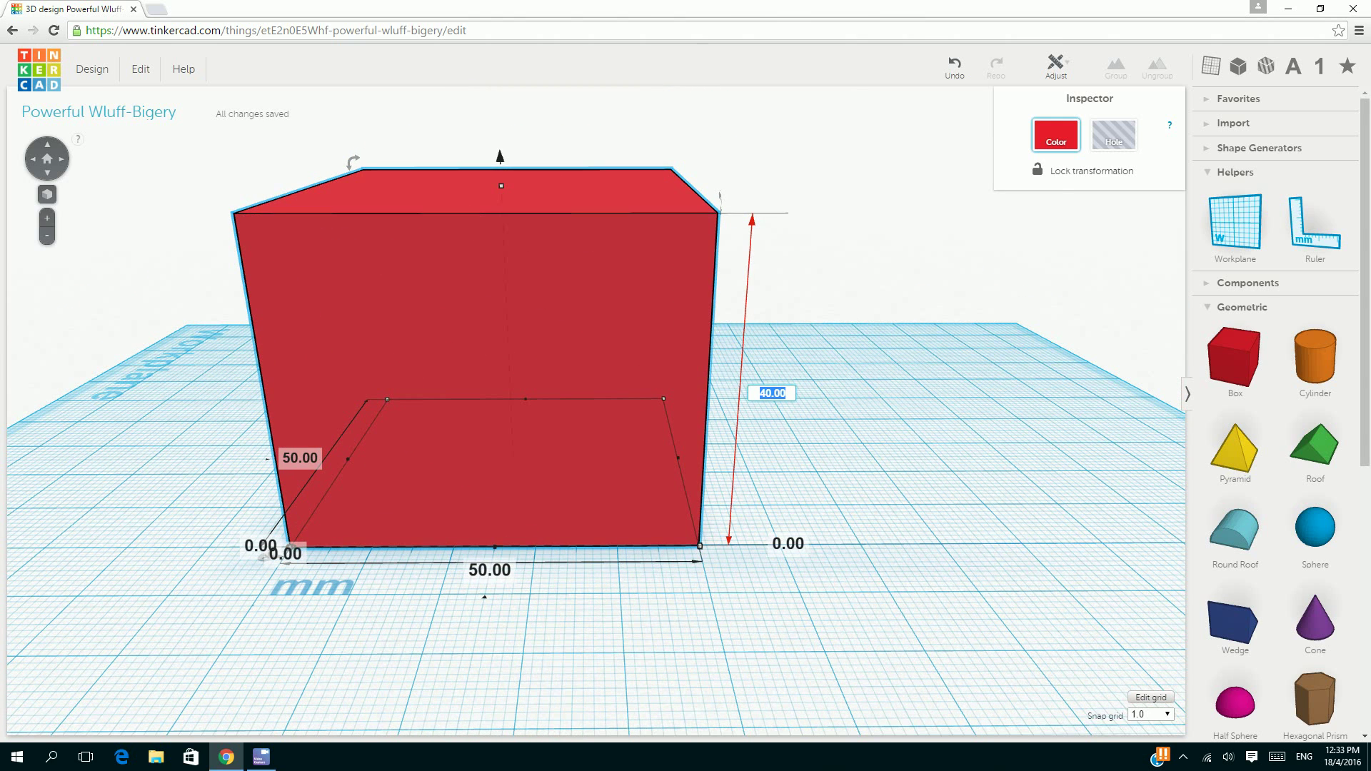
pyautogui.write('5')
pyautogui.press('Return')
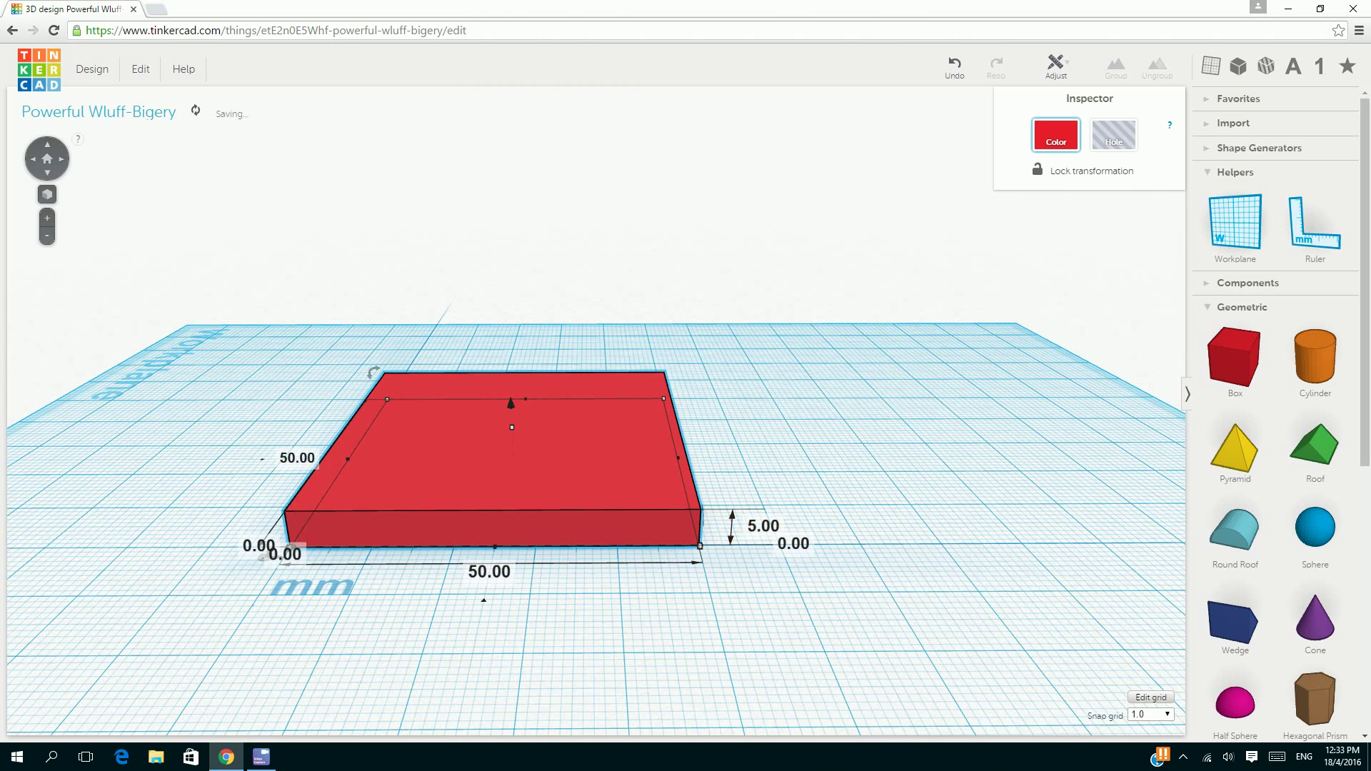
pyautogui.click(266, 553)
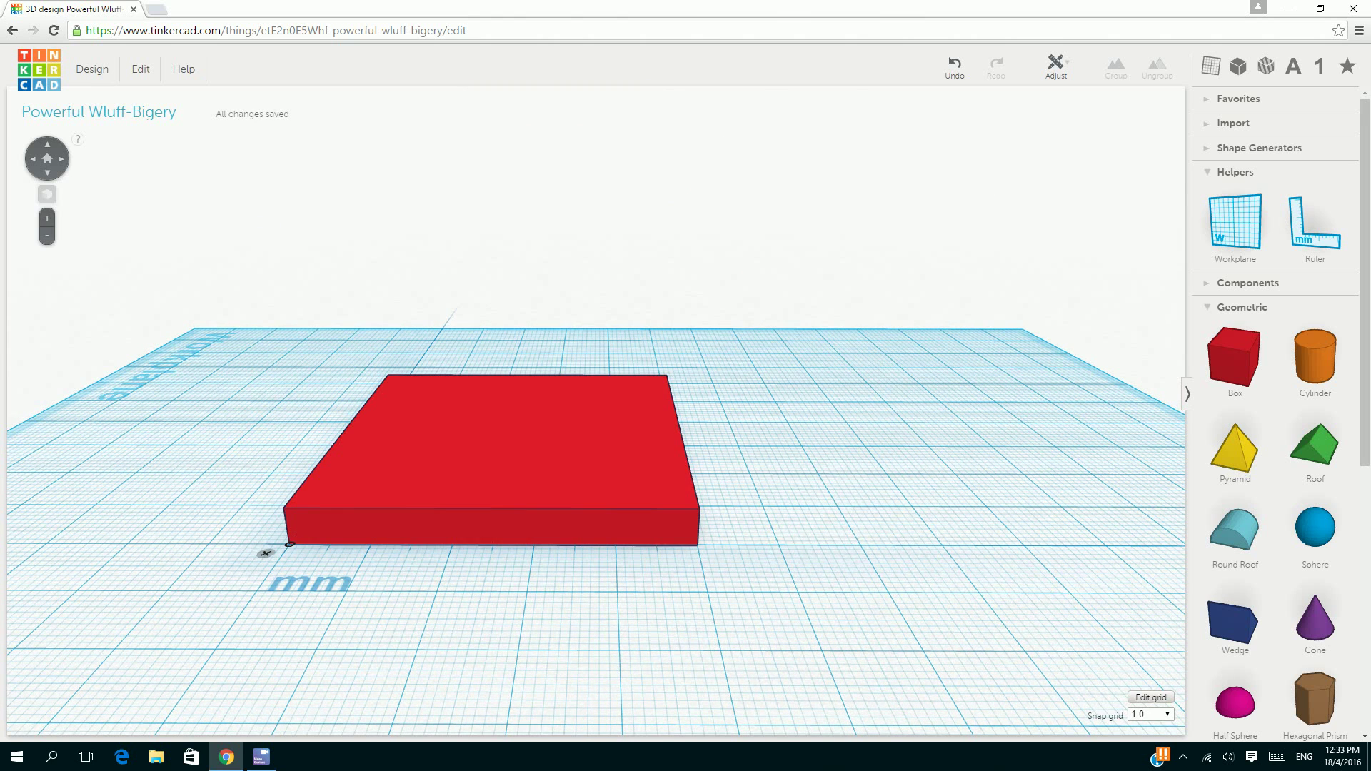
# - Place a new workplane on the top face of the red plate
pyautogui.moveTo(262, 557)
pyautogui.mouseDown(button='right')
pyautogui.moveTo(307, 381)
pyautogui.moveTo(431, 714)
pyautogui.moveTo(255, 545)
pyautogui.moveTo(253, 526)
pyautogui.moveTo(305, 571)
pyautogui.moveTo(272, 543)
pyautogui.mouseUp(button='right')
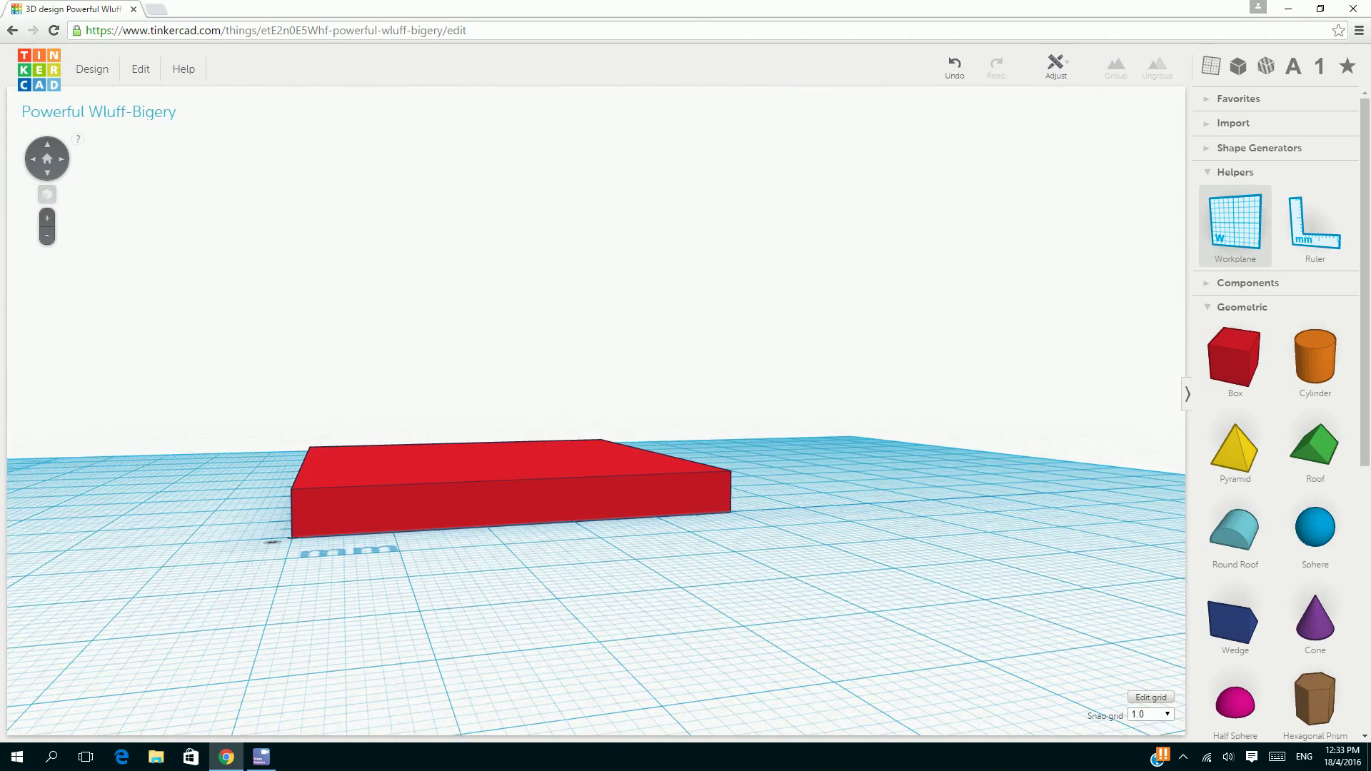
pyautogui.moveTo(571, 400); pyautogui.dragTo(464, 475, button='right')
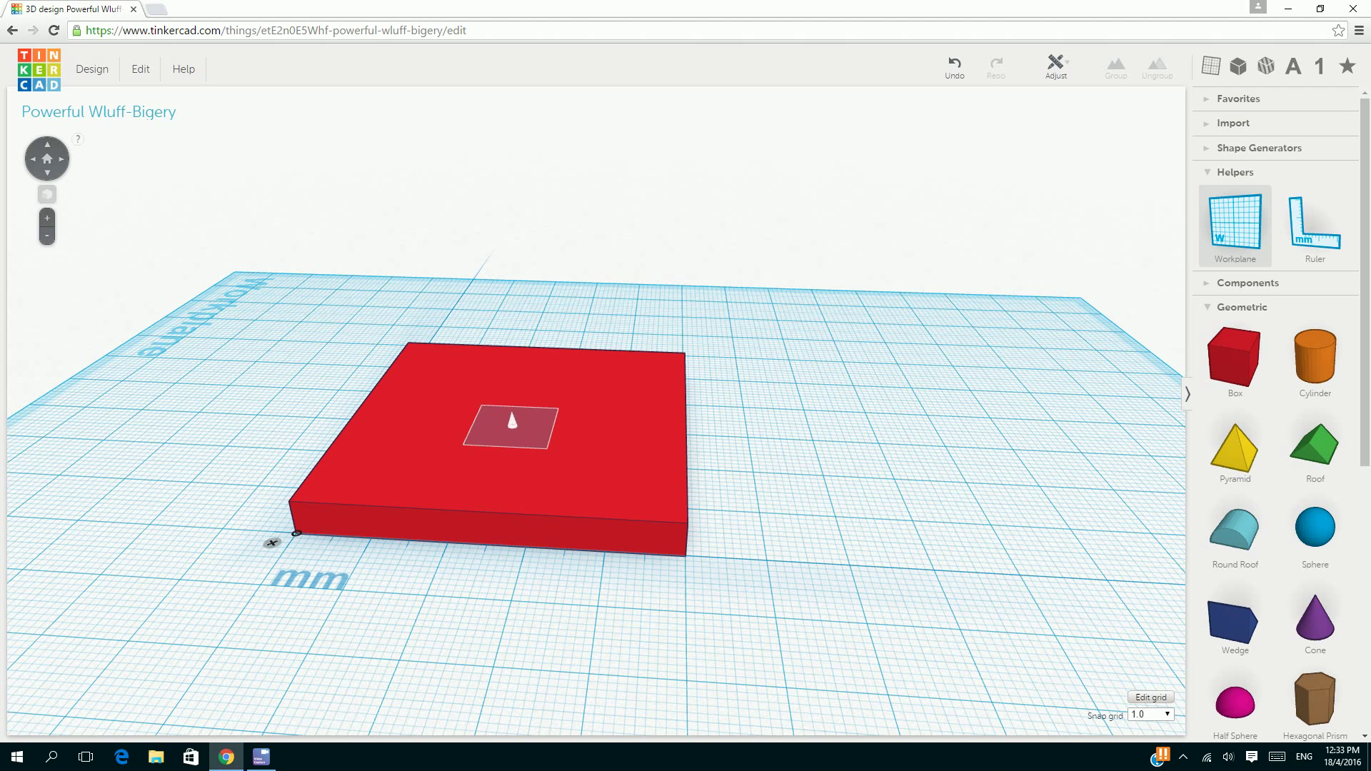
pyautogui.click(513, 422)
# - Add a cylinder on top of the red plate and move it flush with the plate's front corner
pyautogui.moveTo(513, 423); pyautogui.dragTo(540, 442, button='right')
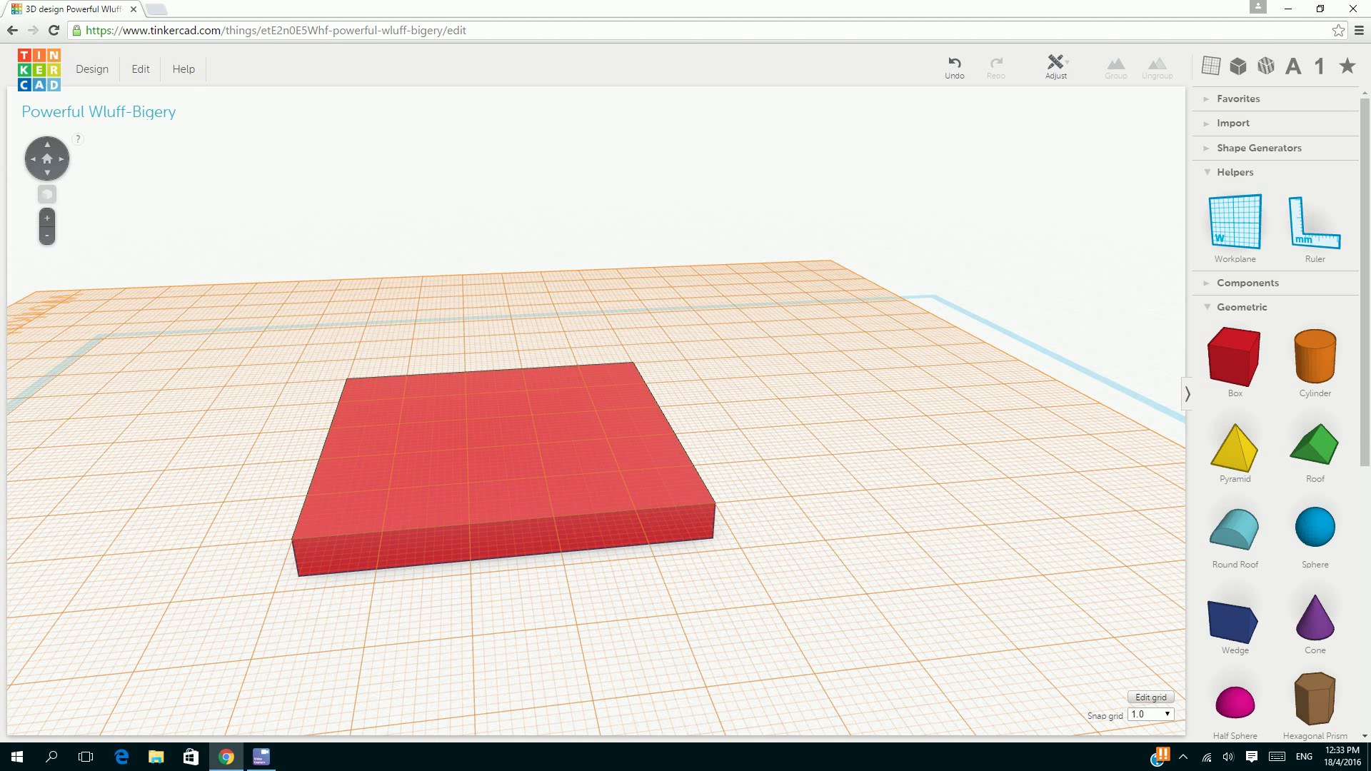
pyautogui.moveTo(1315, 357); pyautogui.dragTo(396, 393)
pyautogui.moveTo(398, 393); pyautogui.dragTo(389, 293, button='right')
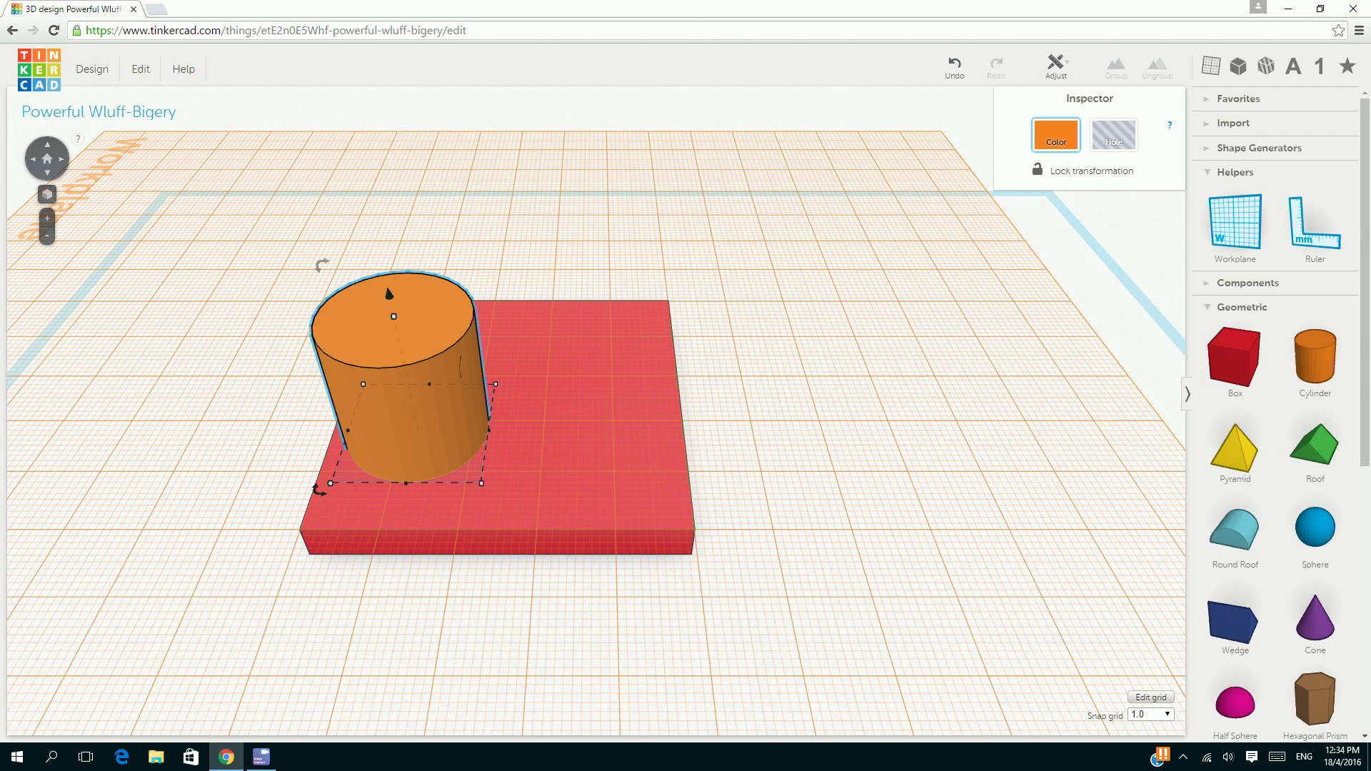
pyautogui.moveTo(714, 321)
pyautogui.mouseDown(button='right')
pyautogui.moveTo(703, 471)
pyautogui.moveTo(727, 332)
pyautogui.mouseUp(button='right')
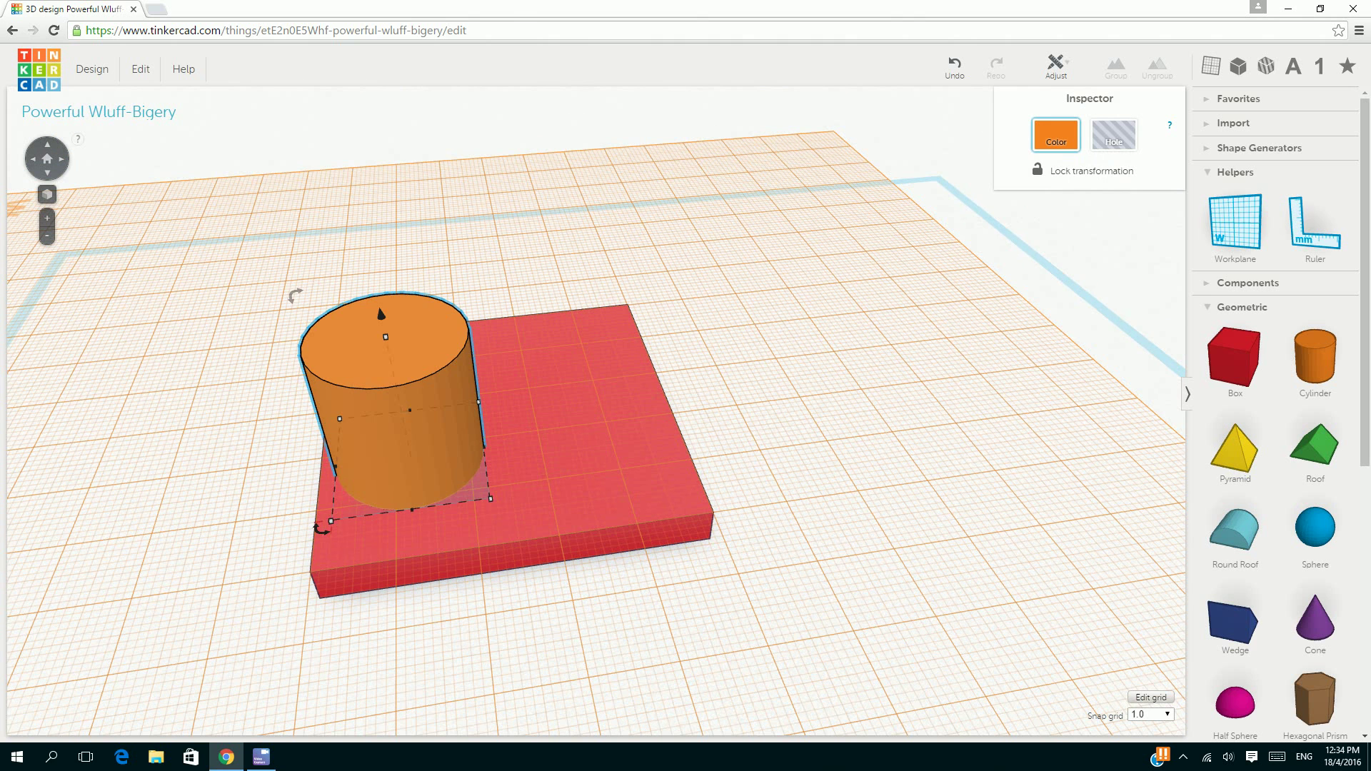
pyautogui.moveTo(397, 422); pyautogui.dragTo(378, 463)
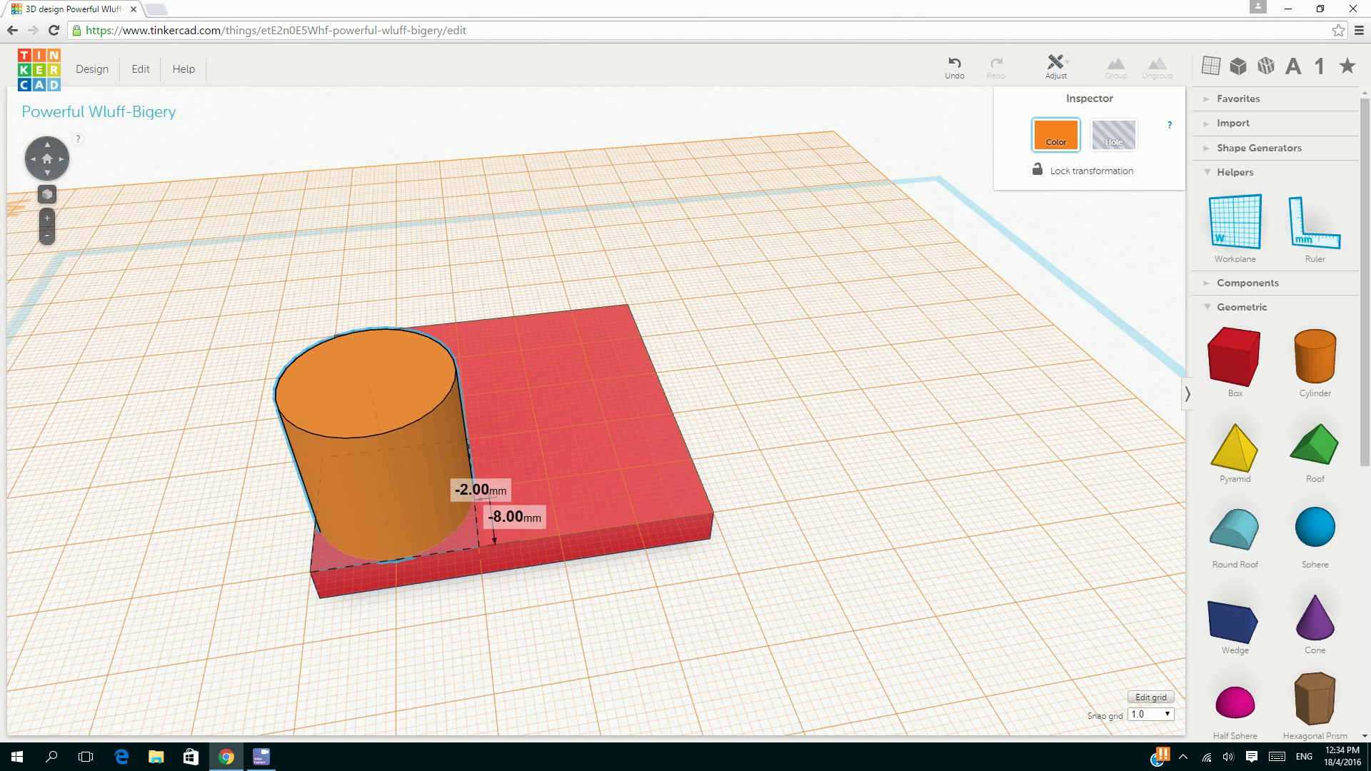
# - Place a ruler with its origin on the plate's front corner beside the cylinder
pyautogui.moveTo(542, 429); pyautogui.dragTo(457, 574, button='right')
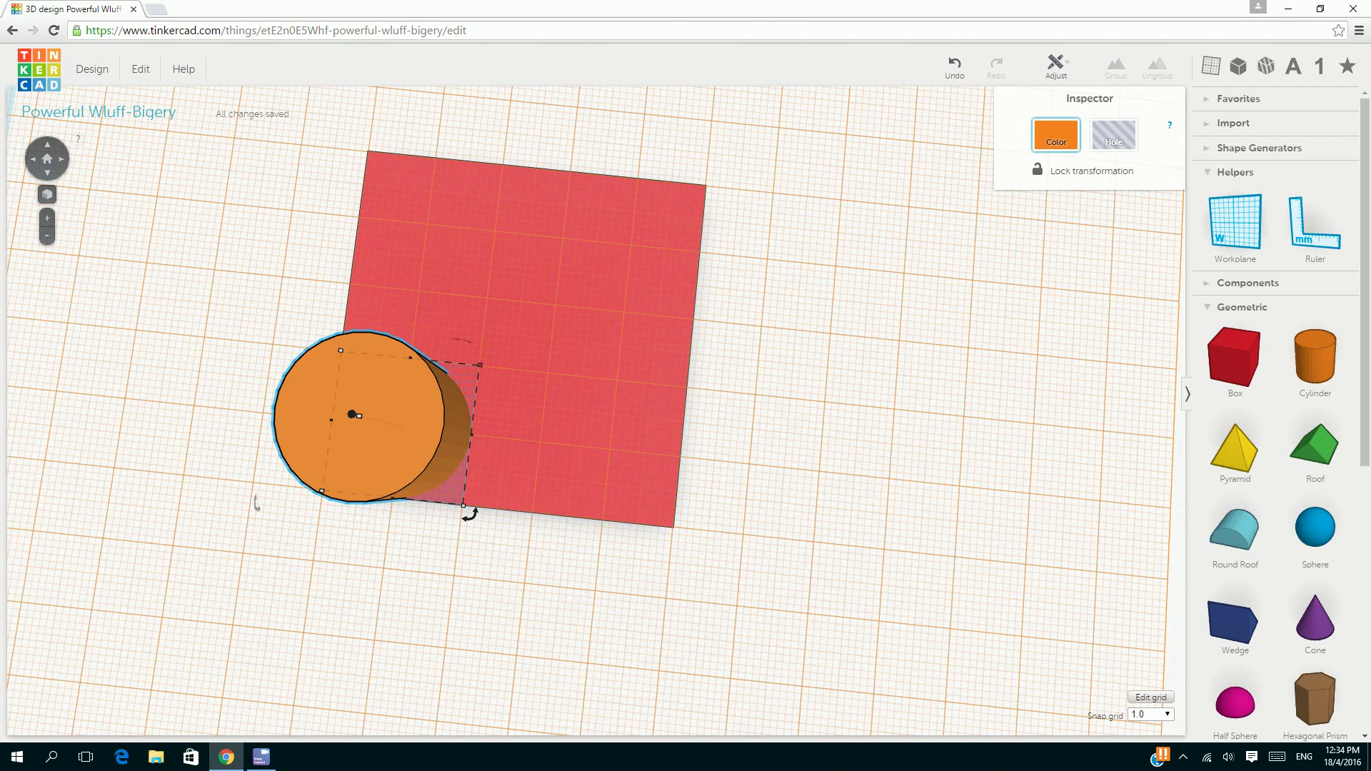
pyautogui.moveTo(480, 365)
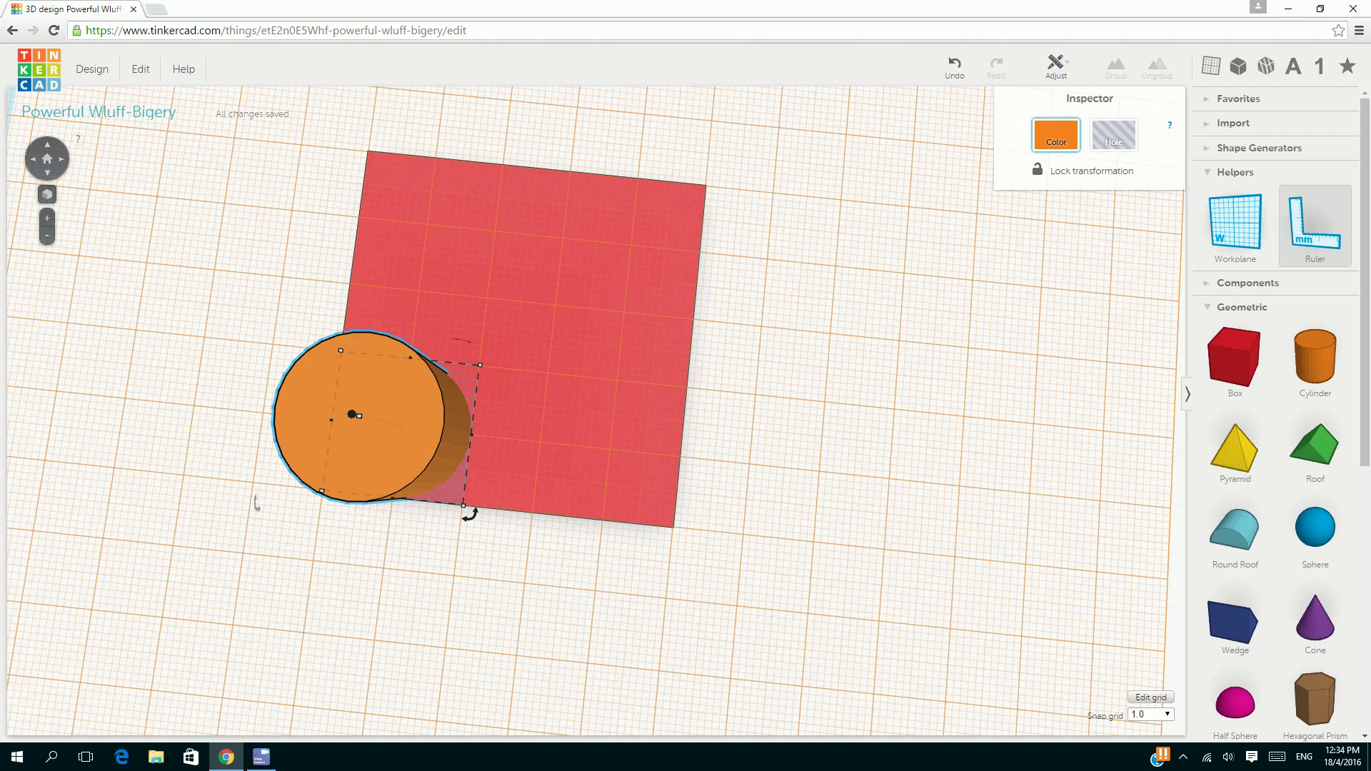
pyautogui.moveTo(1314, 222); pyautogui.dragTo(297, 530)
pyautogui.moveTo(296, 530); pyautogui.dragTo(259, 422, button='right')
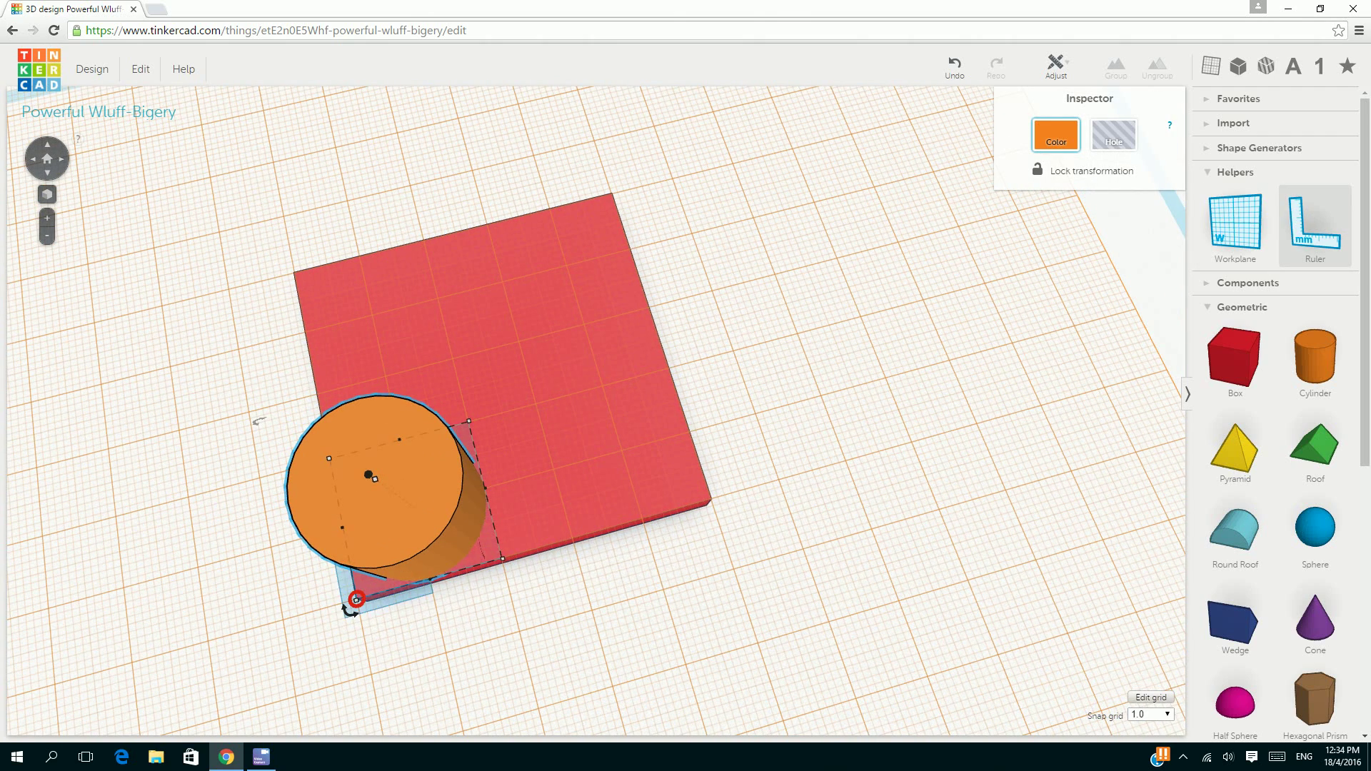
pyautogui.click(356, 598)
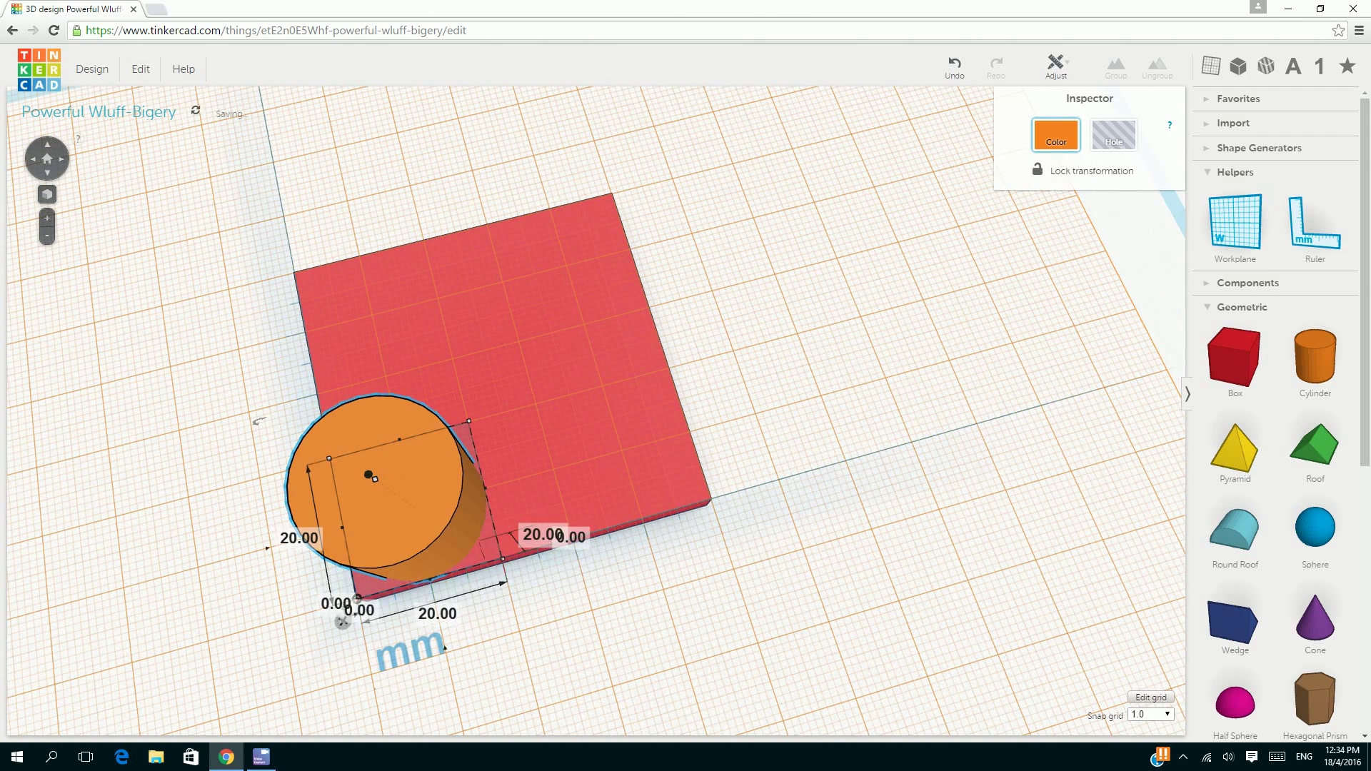
# - Set the cylinder's length and width to 10 mm each
pyautogui.click(437, 615)
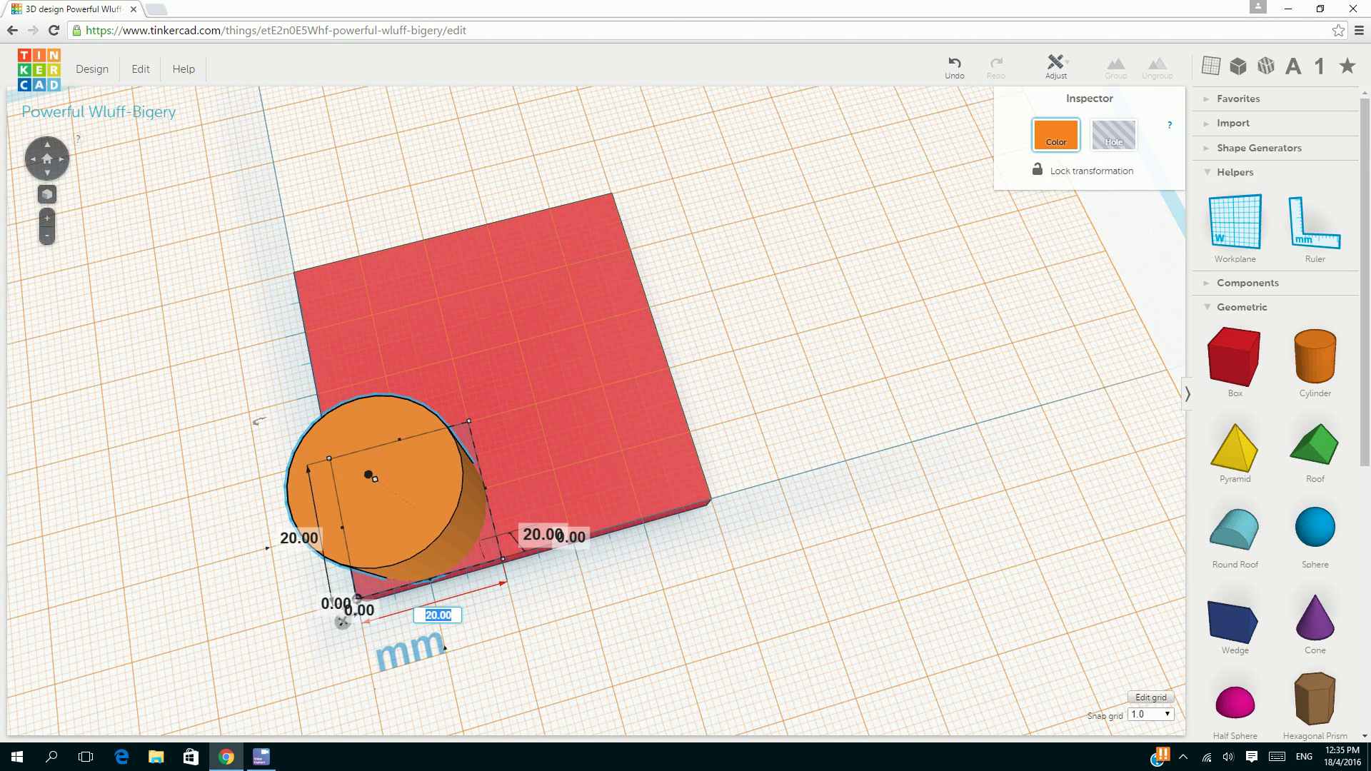
pyautogui.write('10')
pyautogui.press('Return')
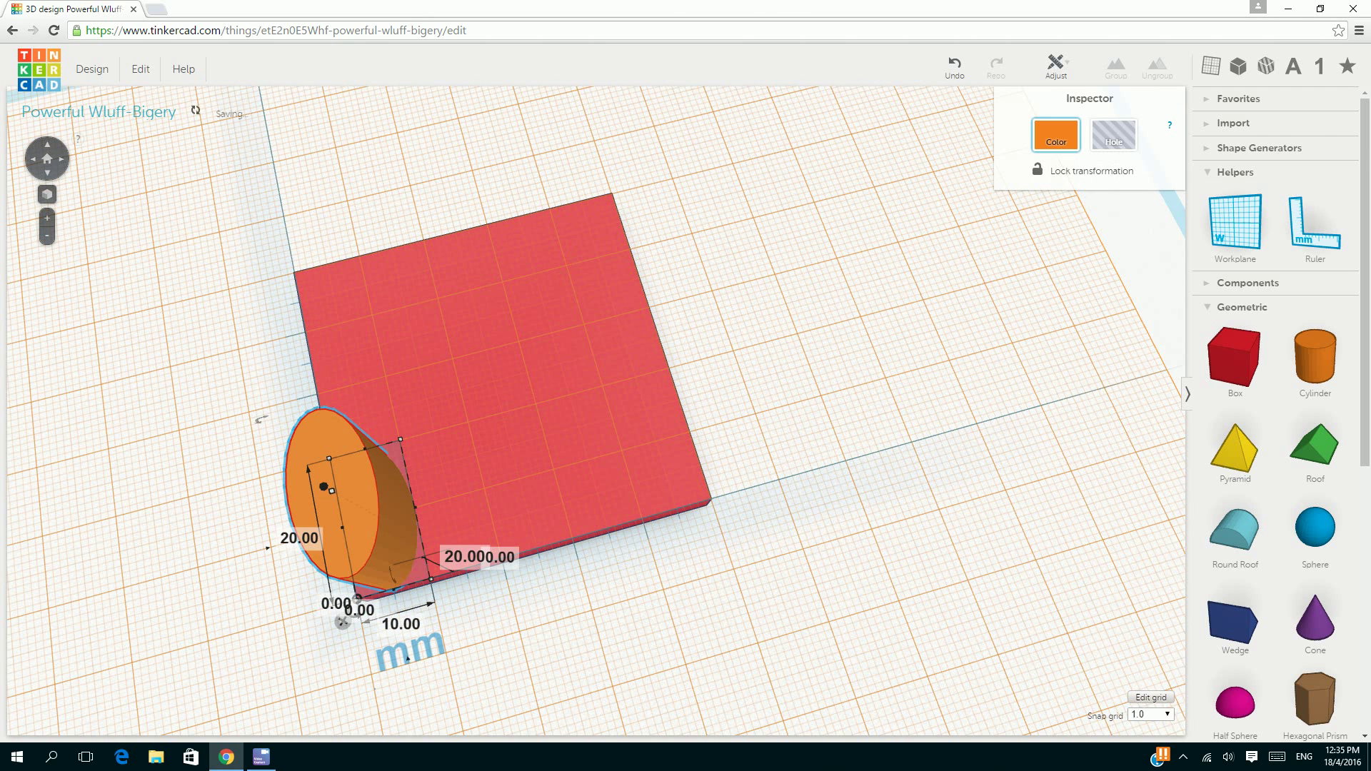
pyautogui.click(299, 540)
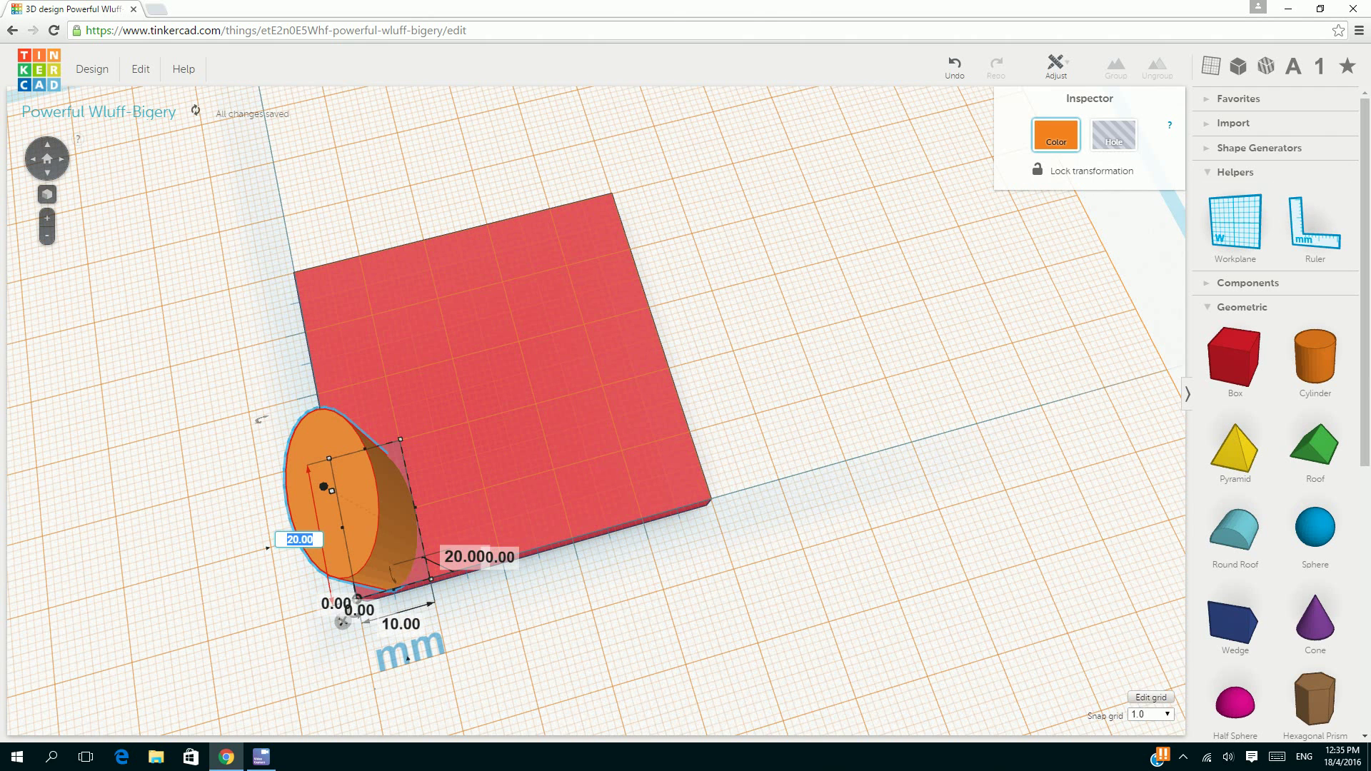
pyautogui.write('10')
pyautogui.press('Return')
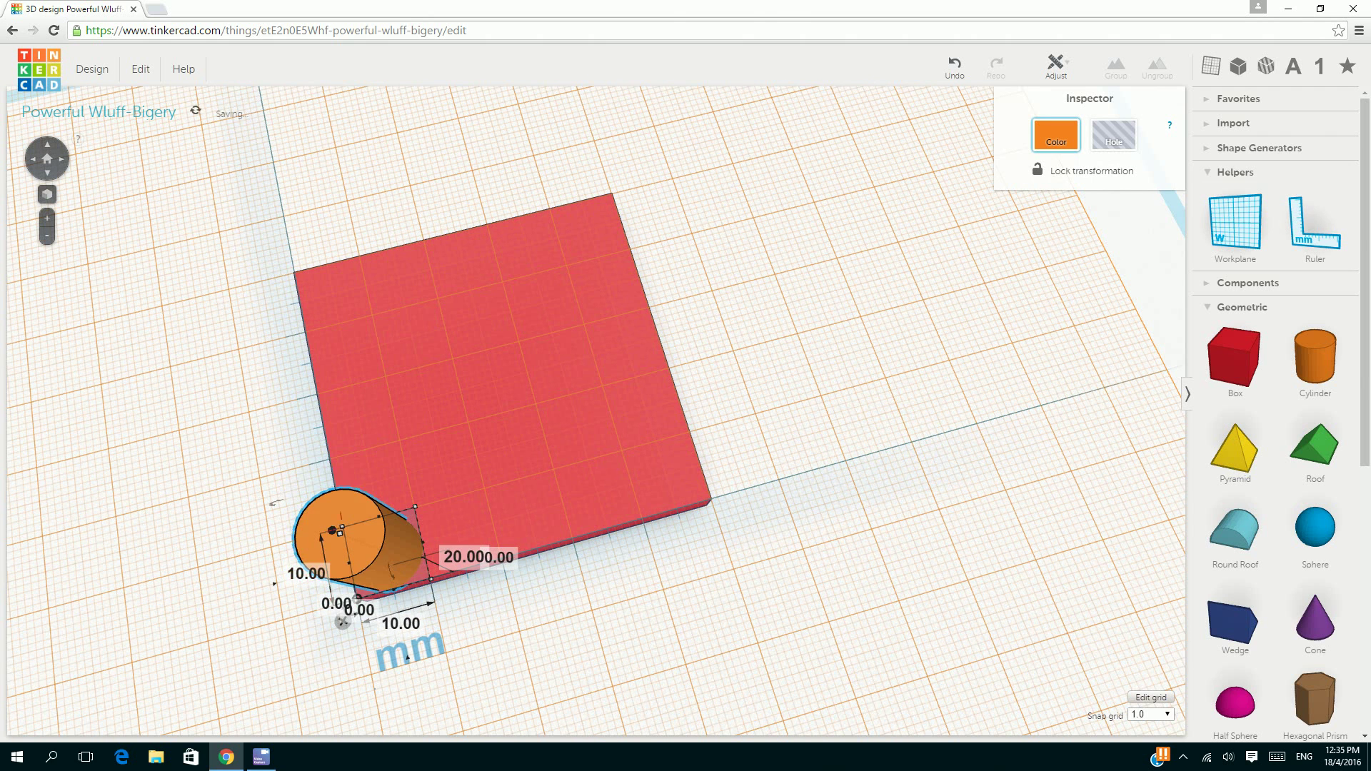
# - Offset the cylinder 2 mm from both plate edges that meet at the ruler's origin
pyautogui.press('f')
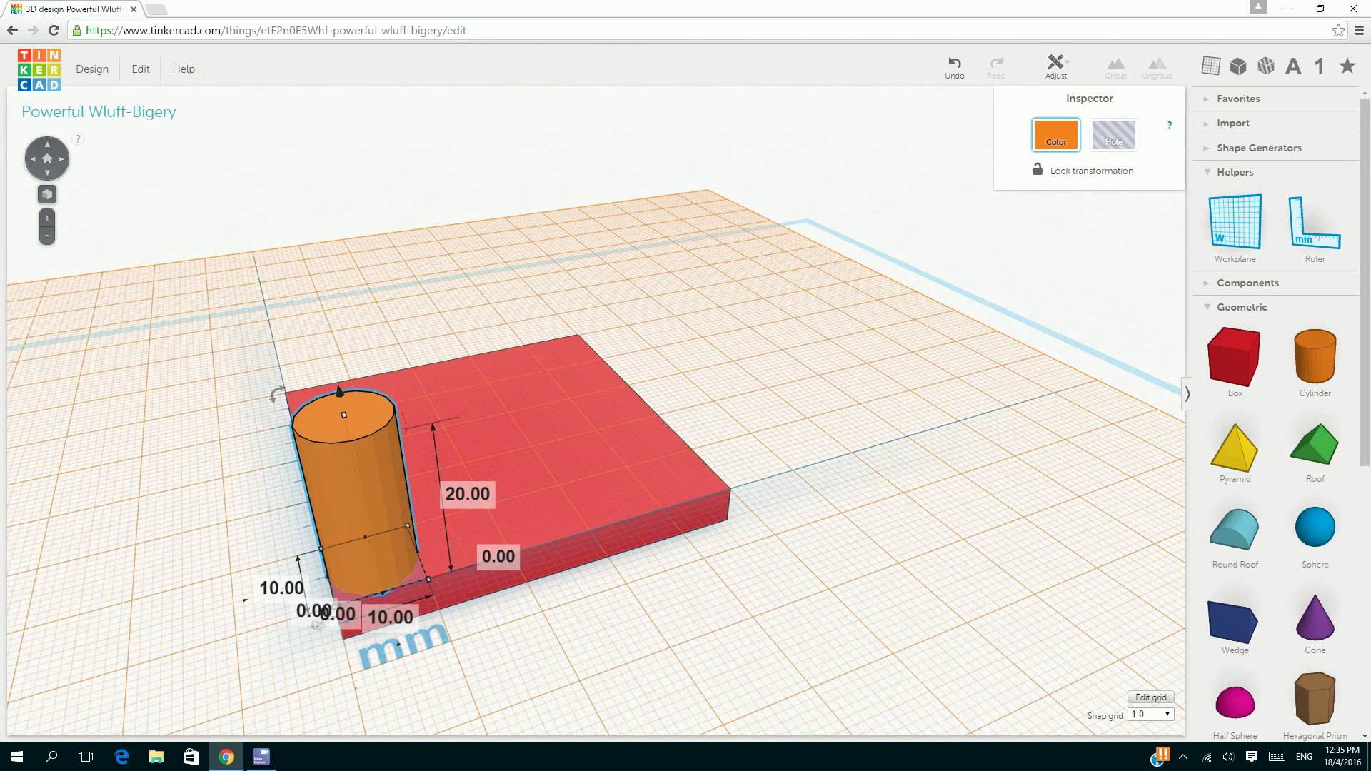
pyautogui.click(332, 615)
pyautogui.write('2')
pyautogui.press('Return')
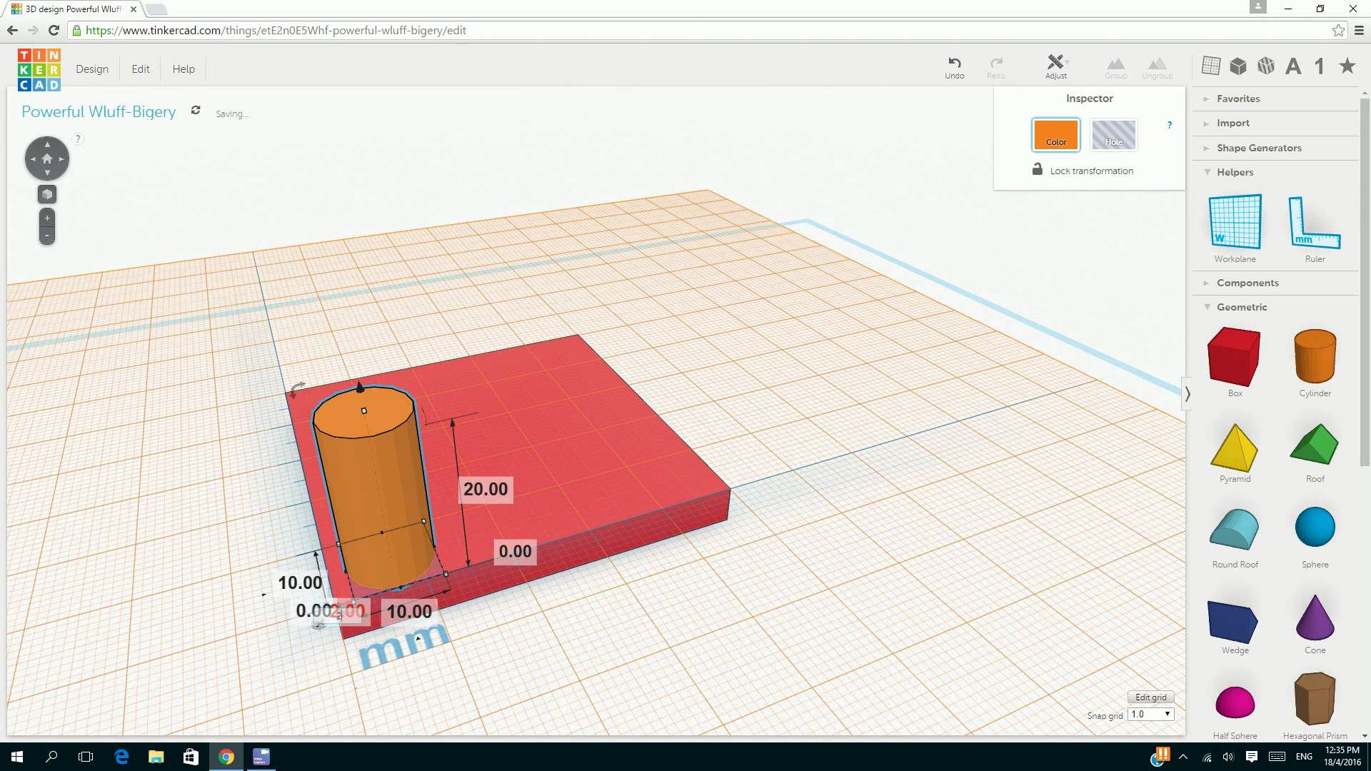
pyautogui.click(313, 612)
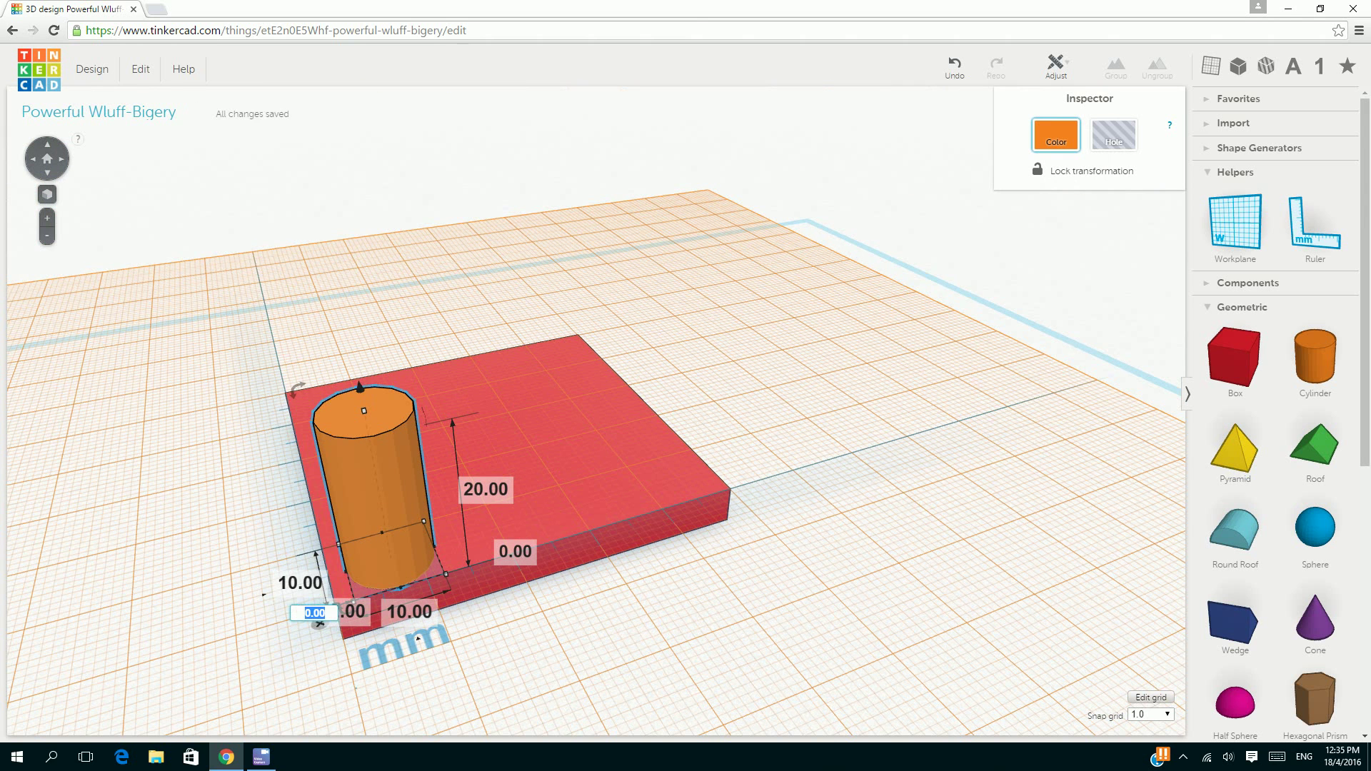
pyautogui.write('2')
pyautogui.press('Return')
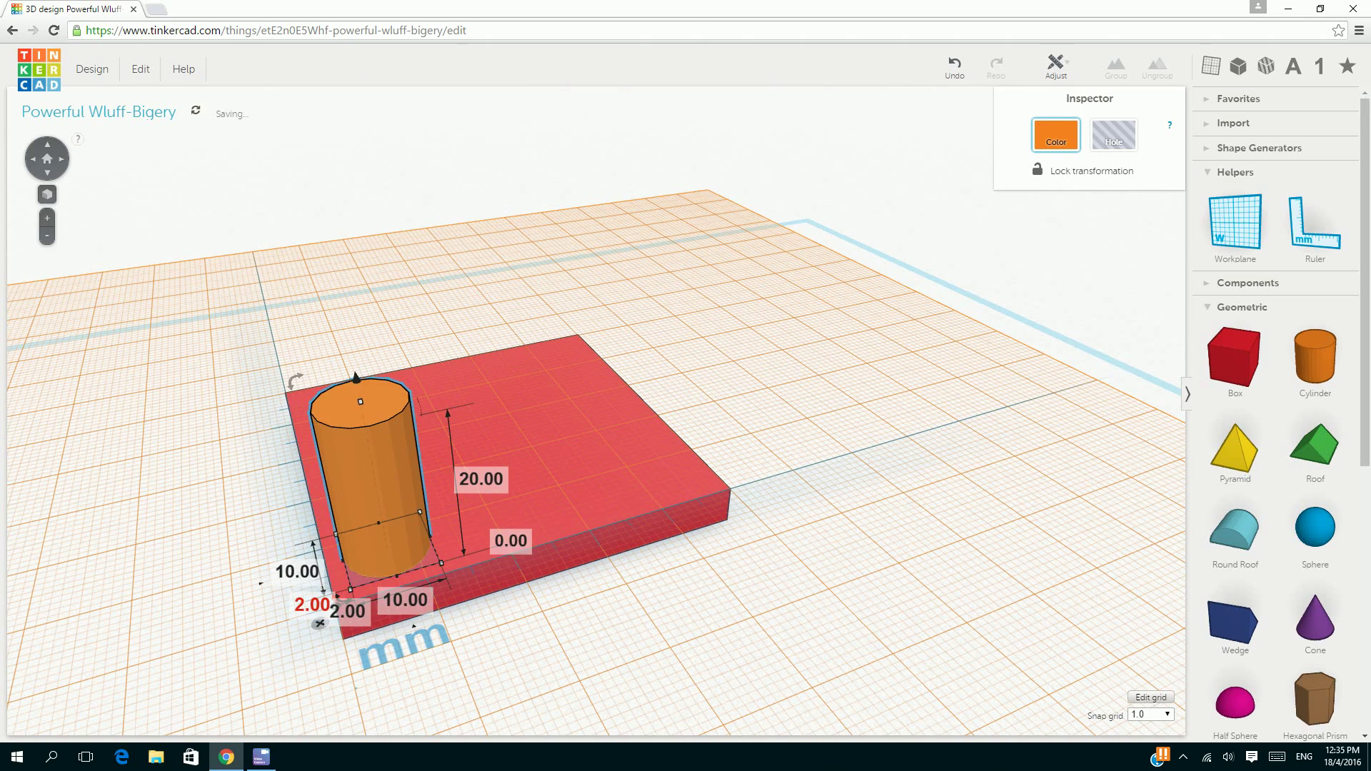
# - Copy the cylinder and paste three copies of it onto the plate
pyautogui.moveTo(500, 400); pyautogui.dragTo(372, 460, button='right')
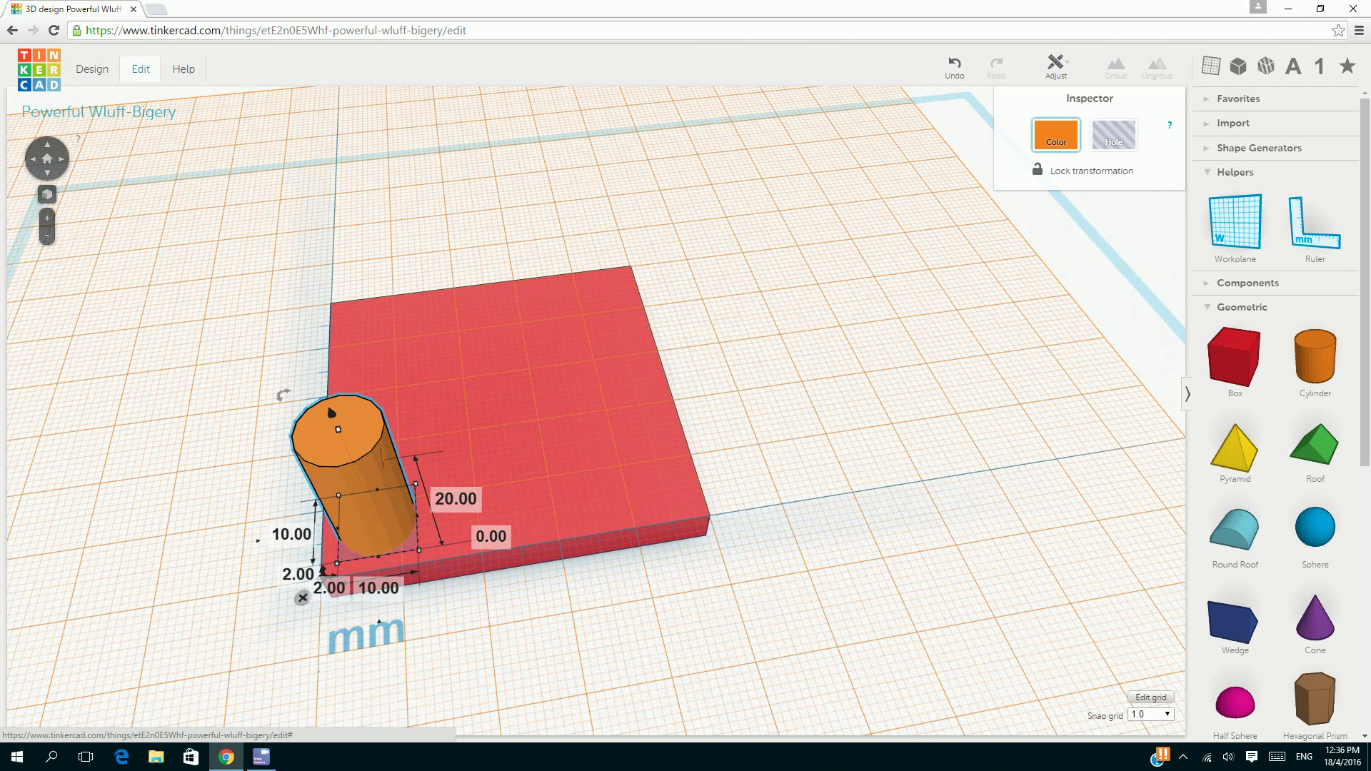
pyautogui.click(141, 69)
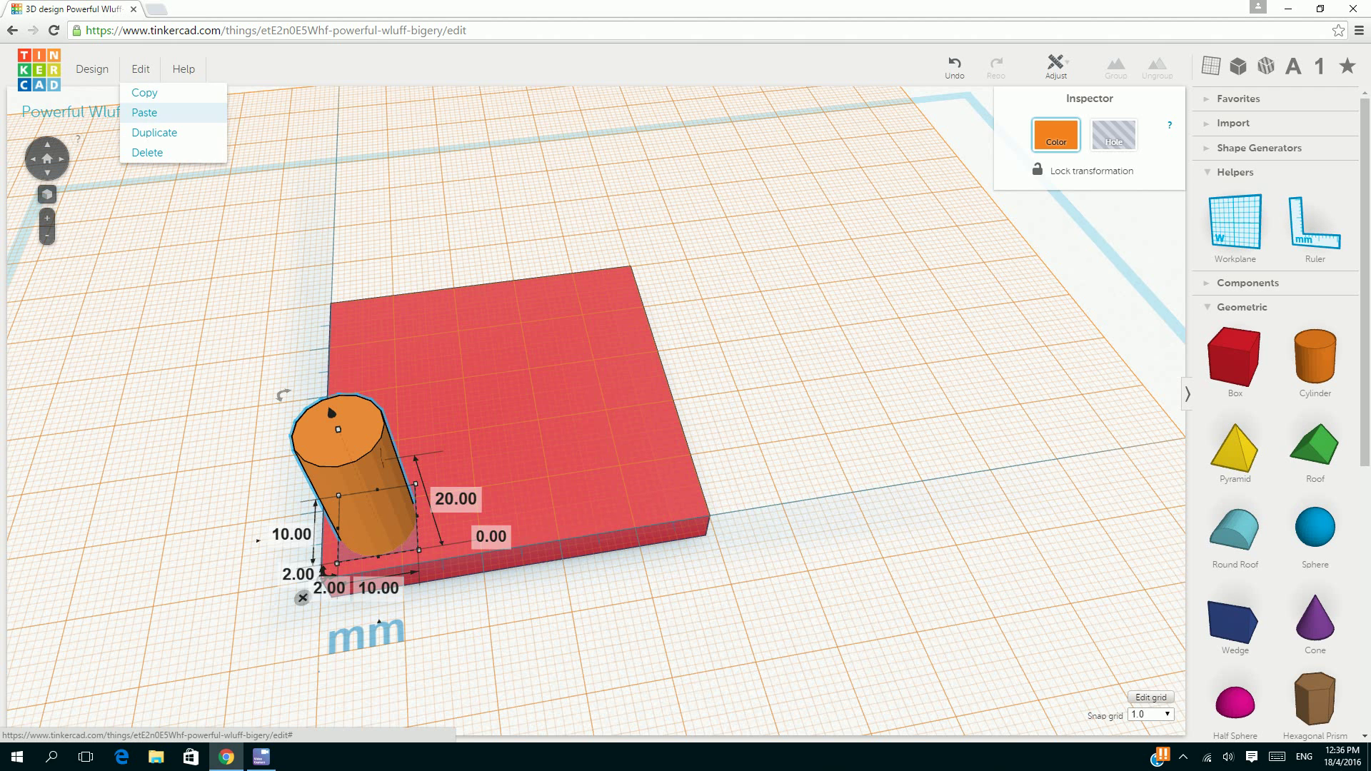
pyautogui.click(145, 93)
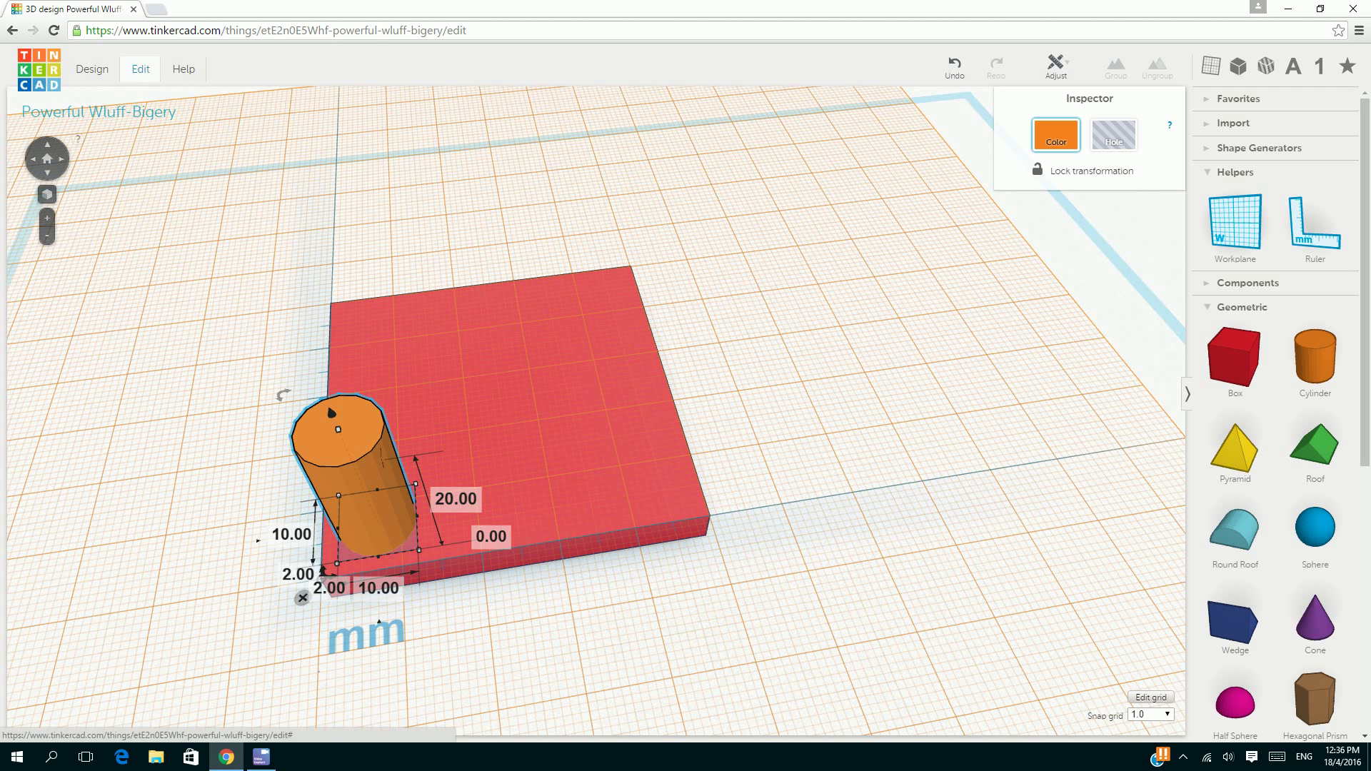
pyautogui.click(140, 69)
pyautogui.click(193, 112)
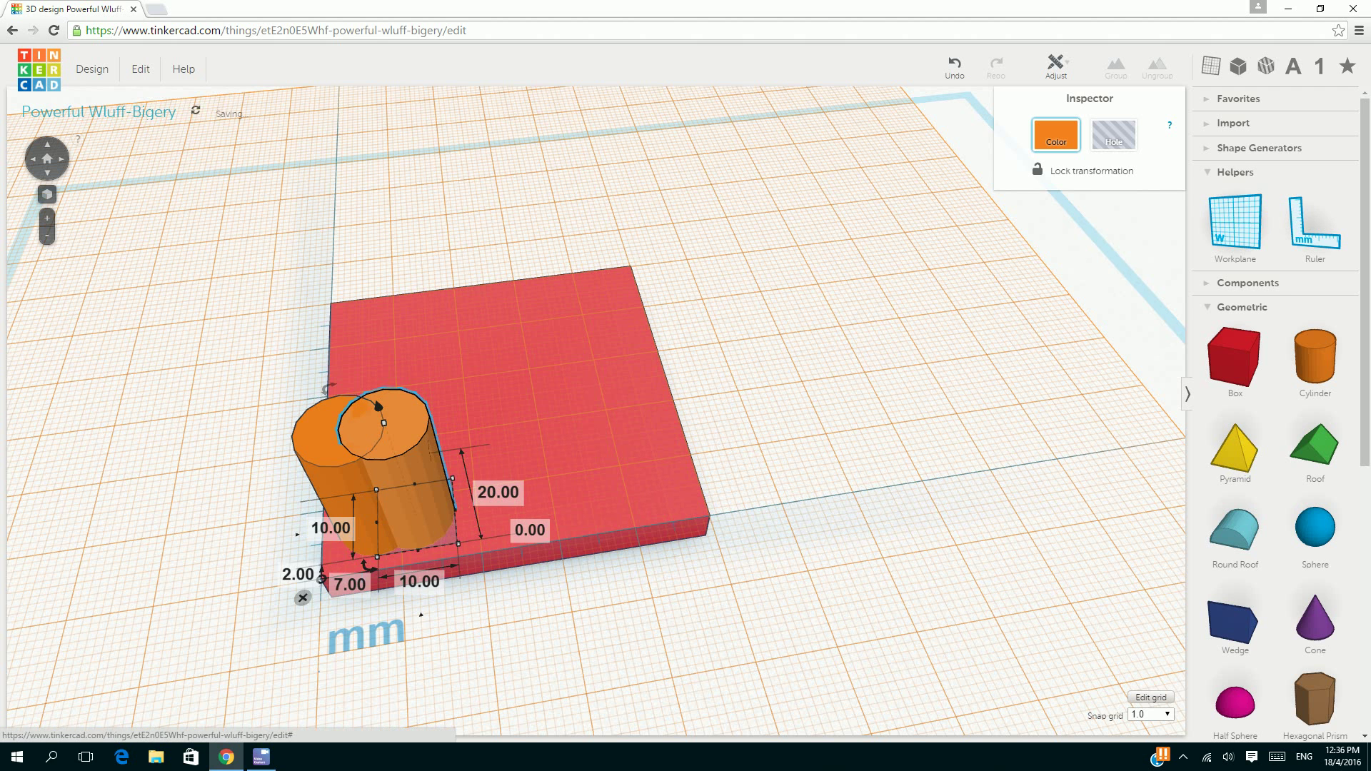
pyautogui.click(141, 68)
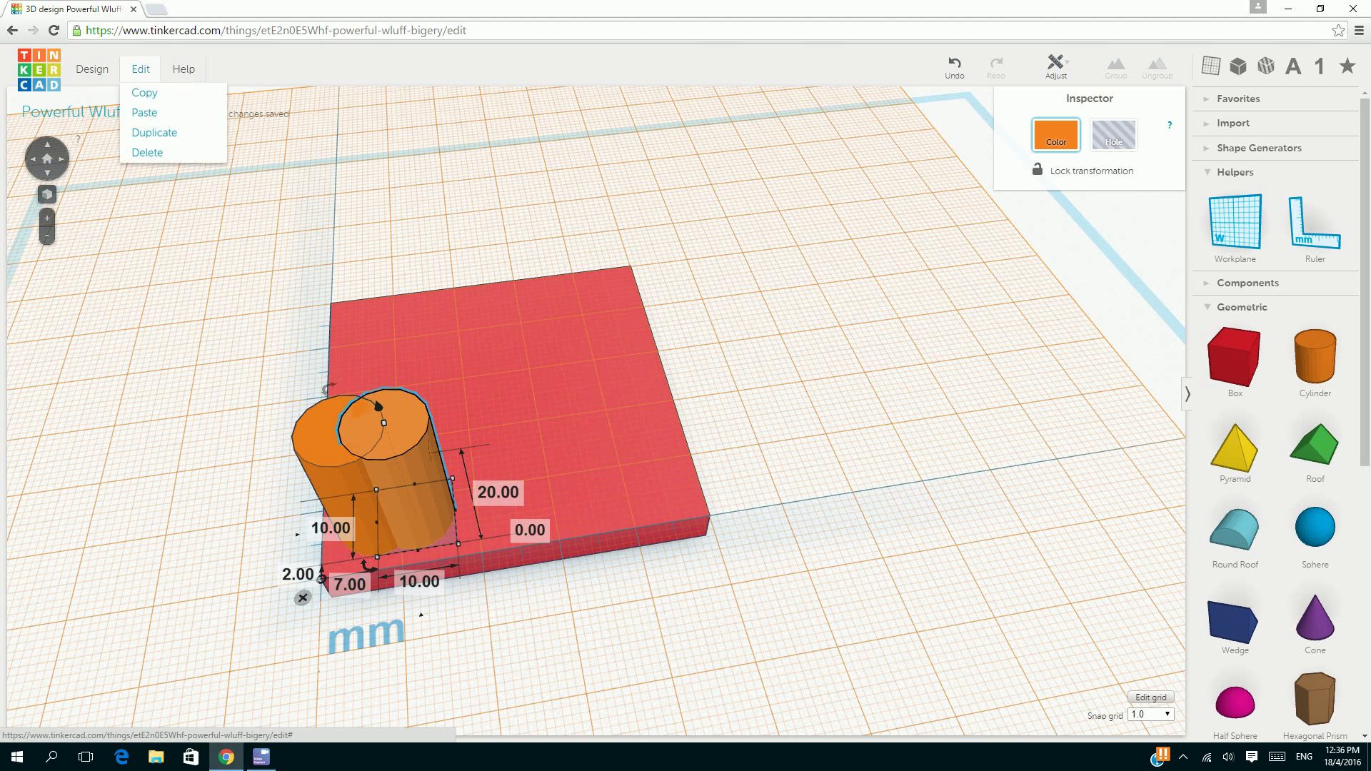
pyautogui.click(143, 113)
pyautogui.click(140, 69)
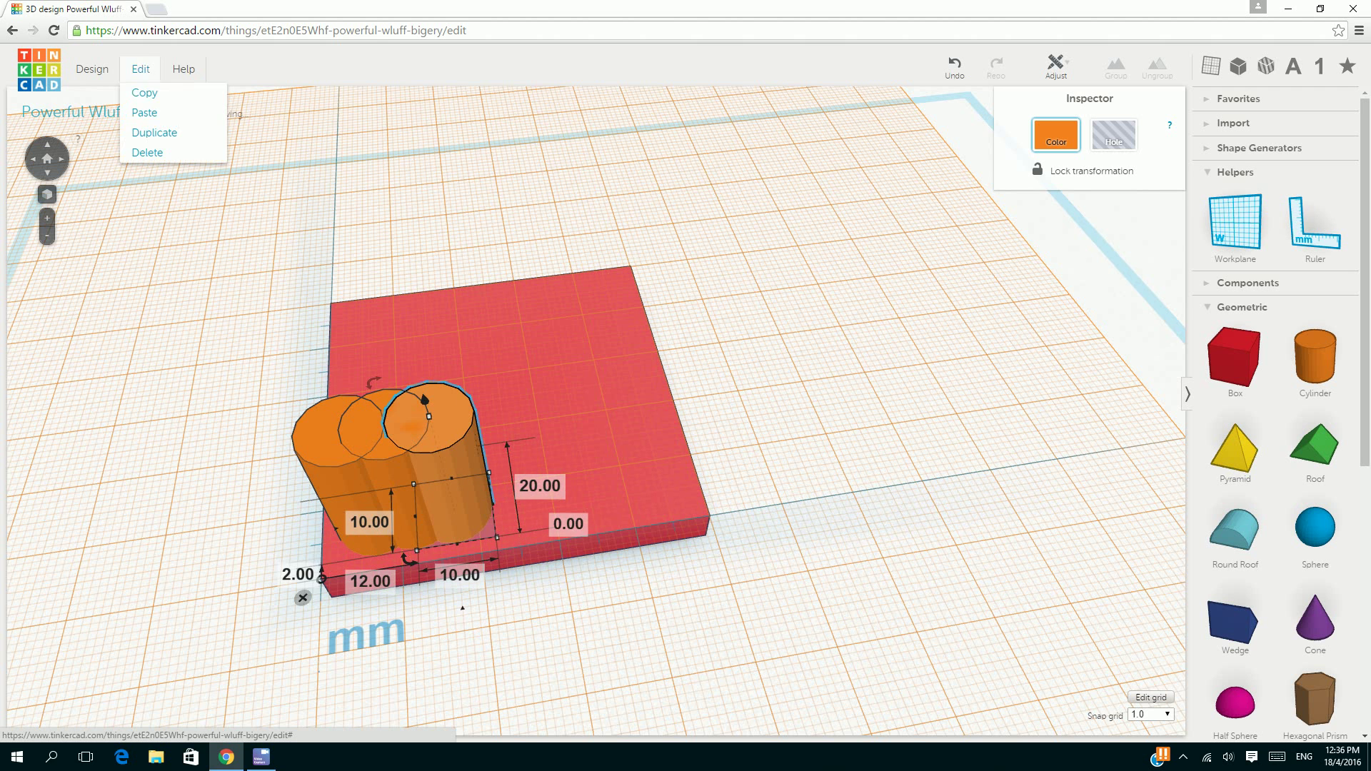
pyautogui.click(143, 113)
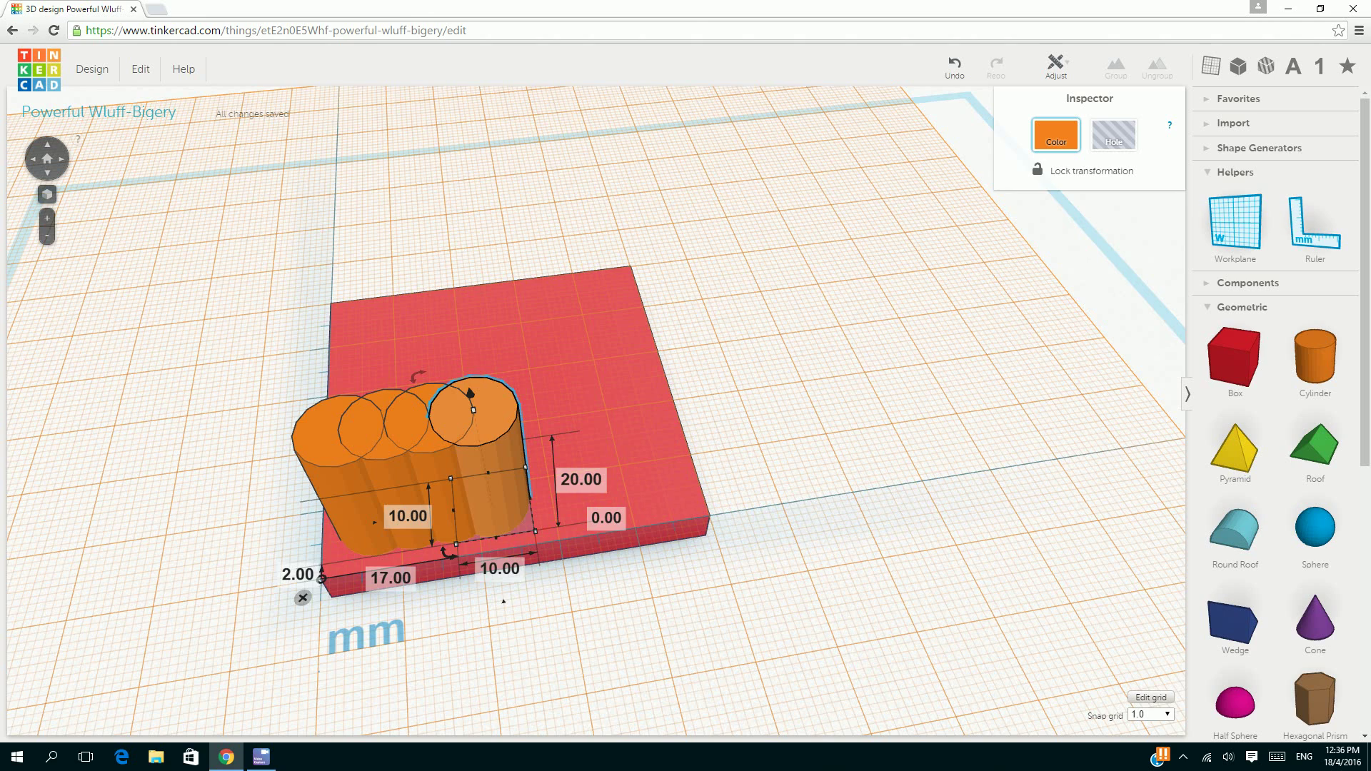
# - Move the last pasted cylinder to the adjacent plate corner, 39 mm and 2 mm from the ruler's origin
pyautogui.moveTo(542, 564); pyautogui.dragTo(764, 501, button='right')
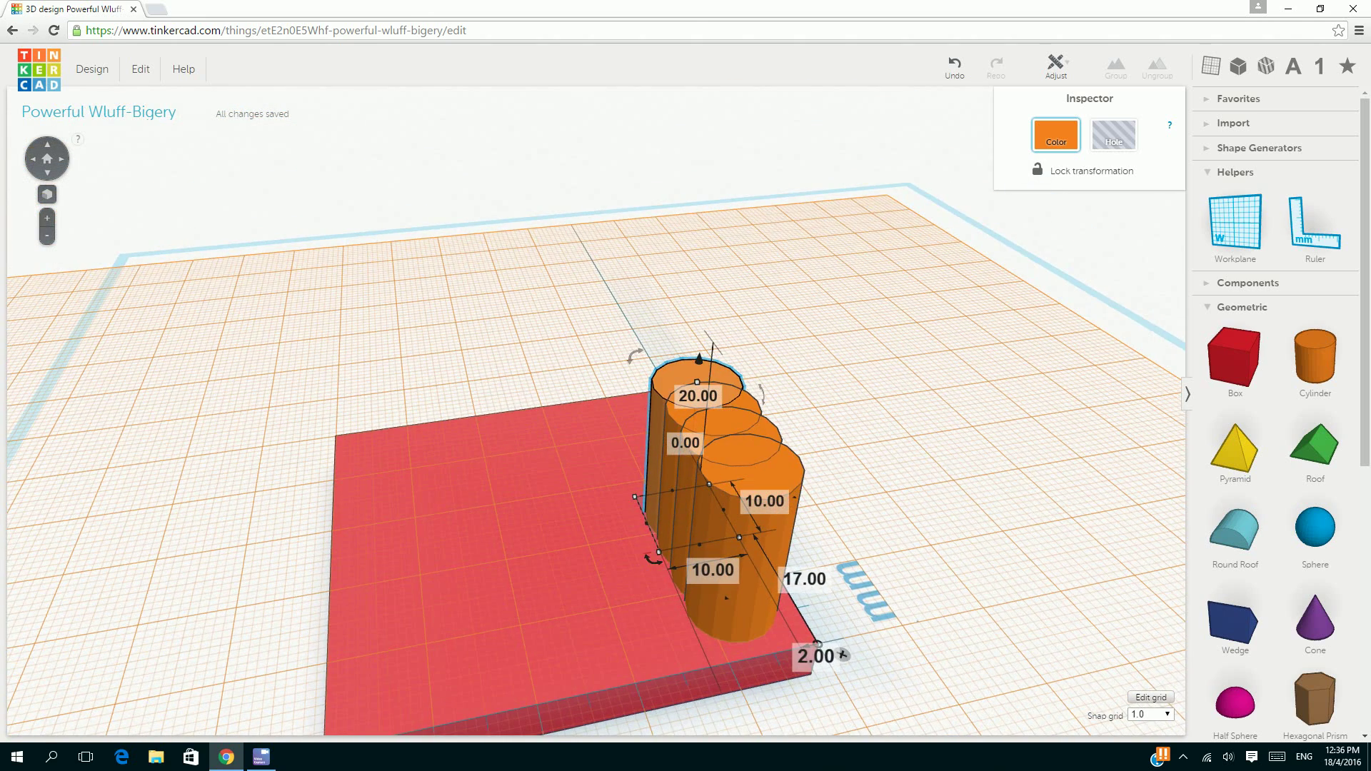
pyautogui.moveTo(726, 597); pyautogui.dragTo(516, 650)
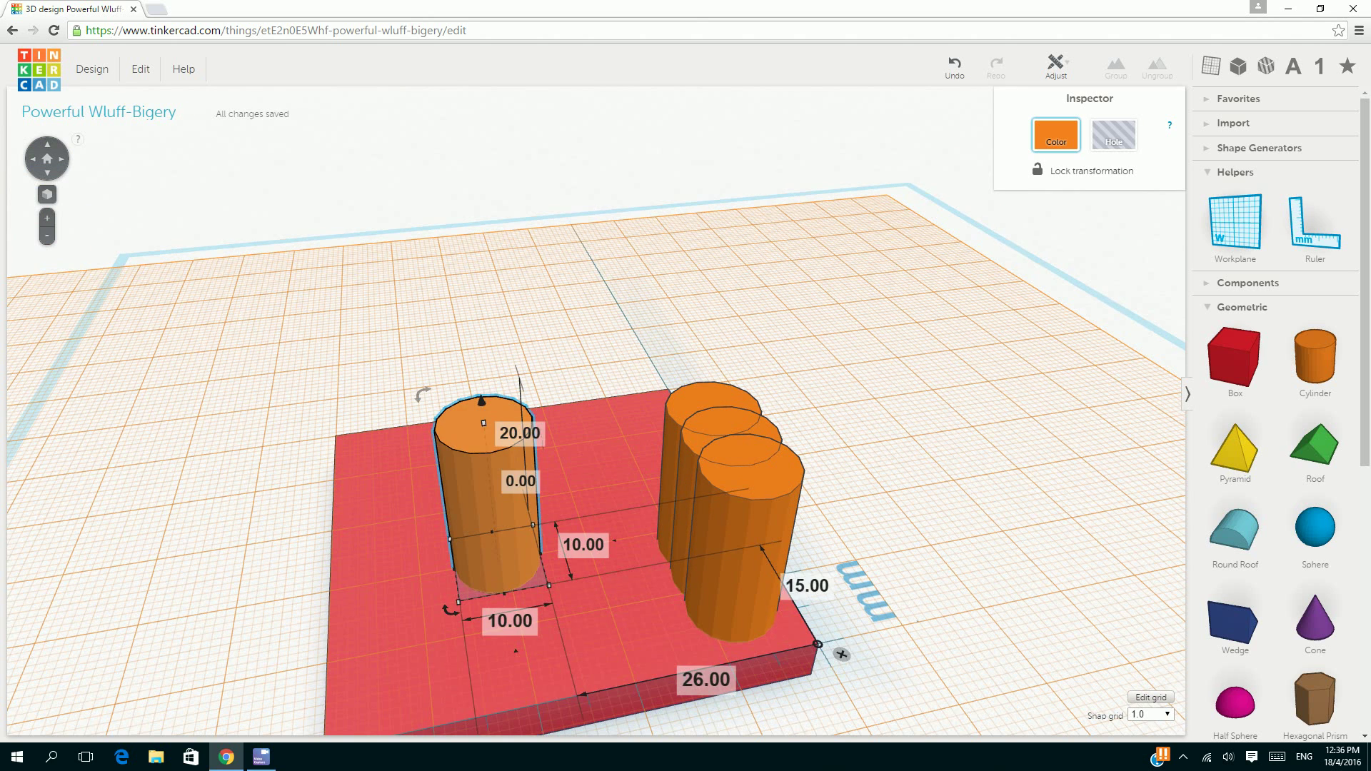
pyautogui.moveTo(572, 529); pyautogui.dragTo(471, 482, button='right')
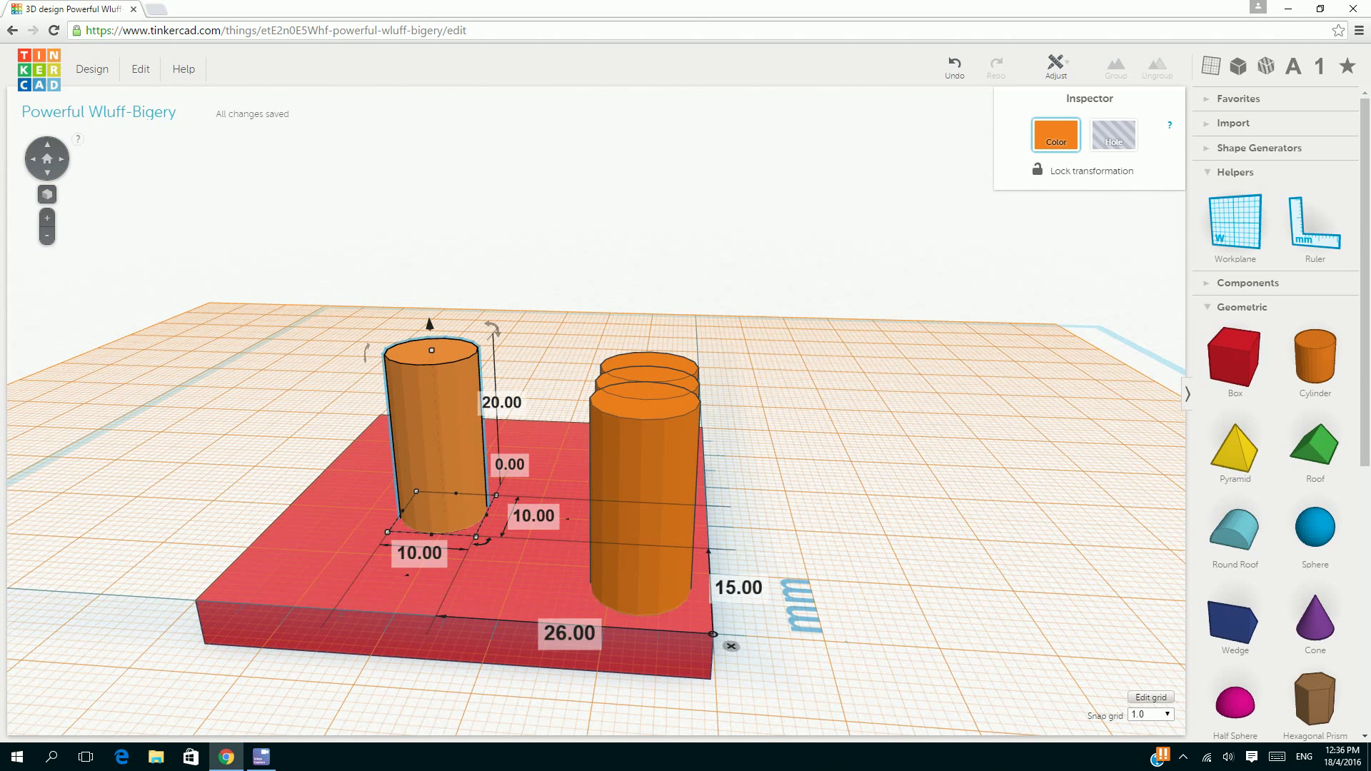
pyautogui.moveTo(434, 457); pyautogui.dragTo(269, 507)
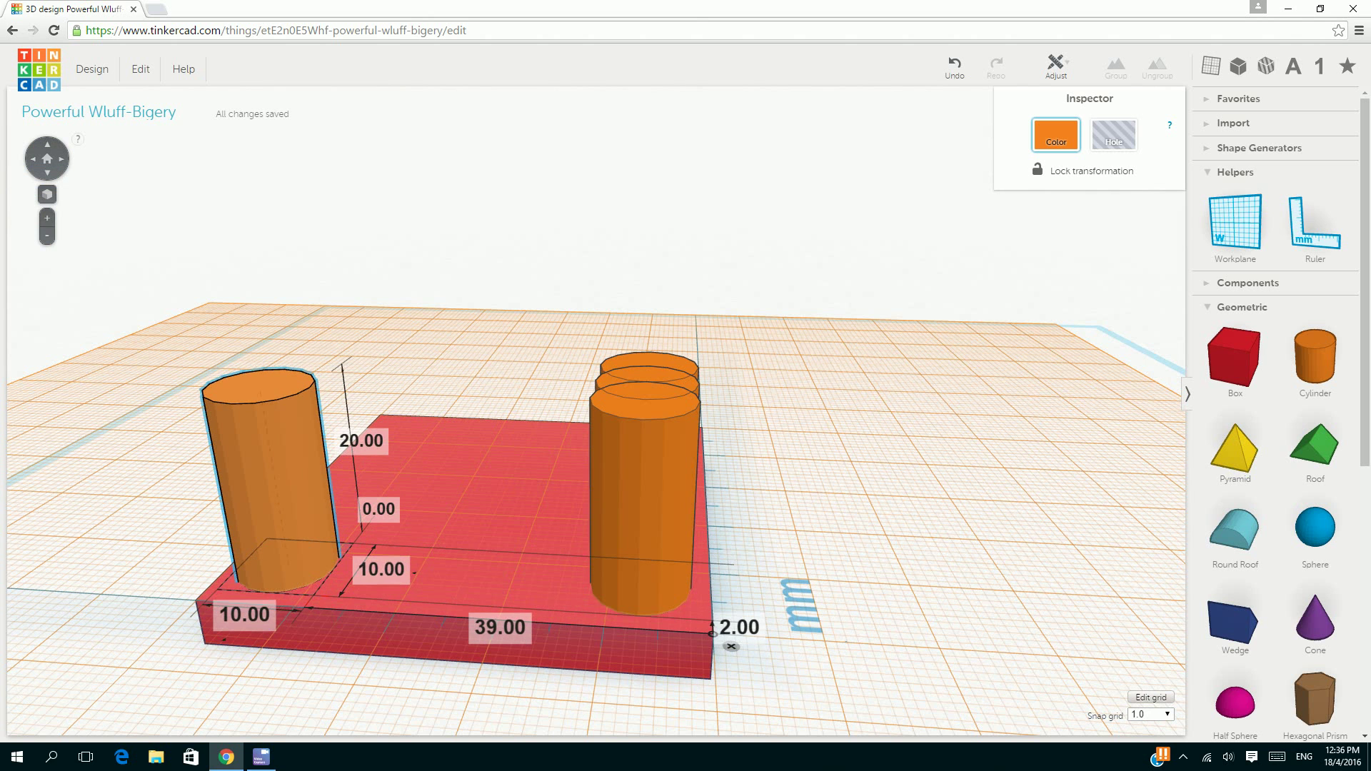
# - Place the ruler's origin on the plate corner beside the moved cylinder and set its 1 mm edge offset to 2 mm
pyautogui.moveTo(269, 507); pyautogui.dragTo(386, 549, button='right')
pyautogui.moveTo(912, 569); pyautogui.dragTo(900, 661, button='right')
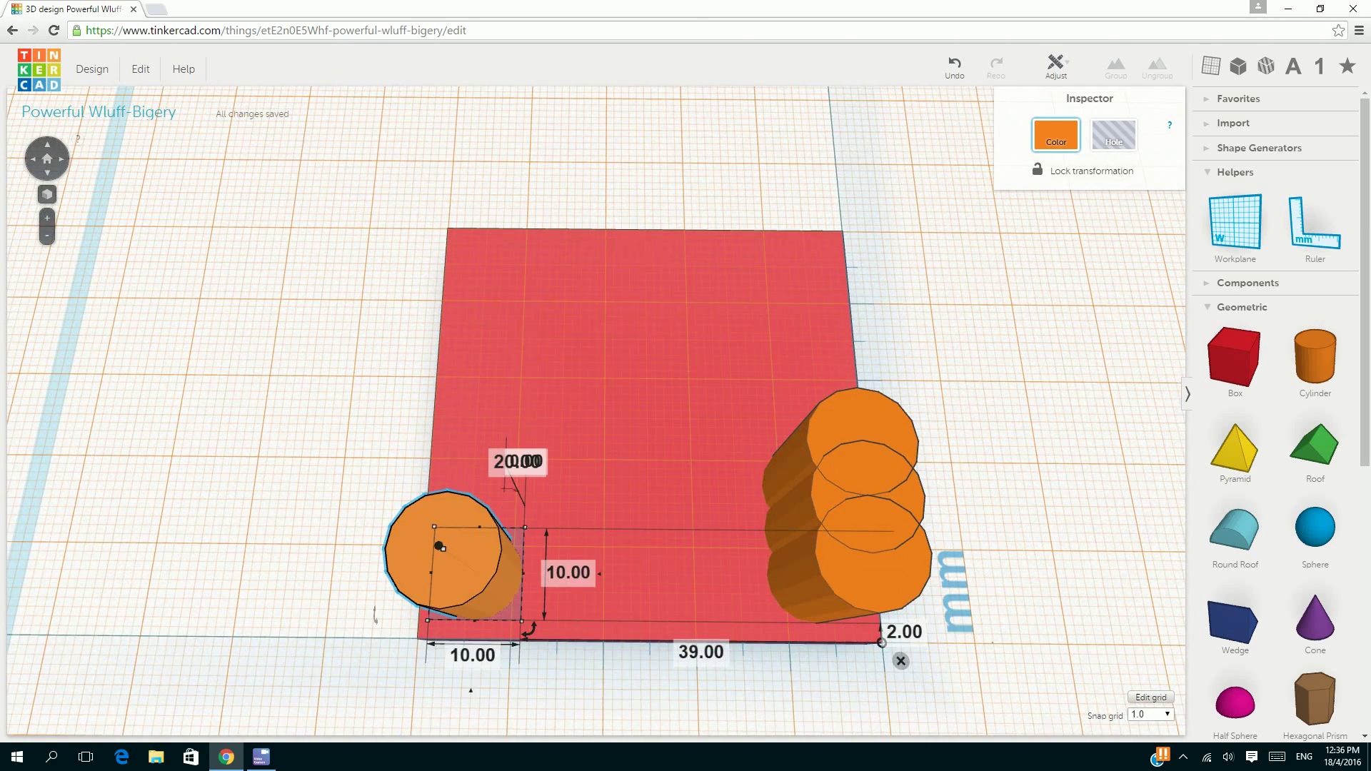
pyautogui.click(1315, 225)
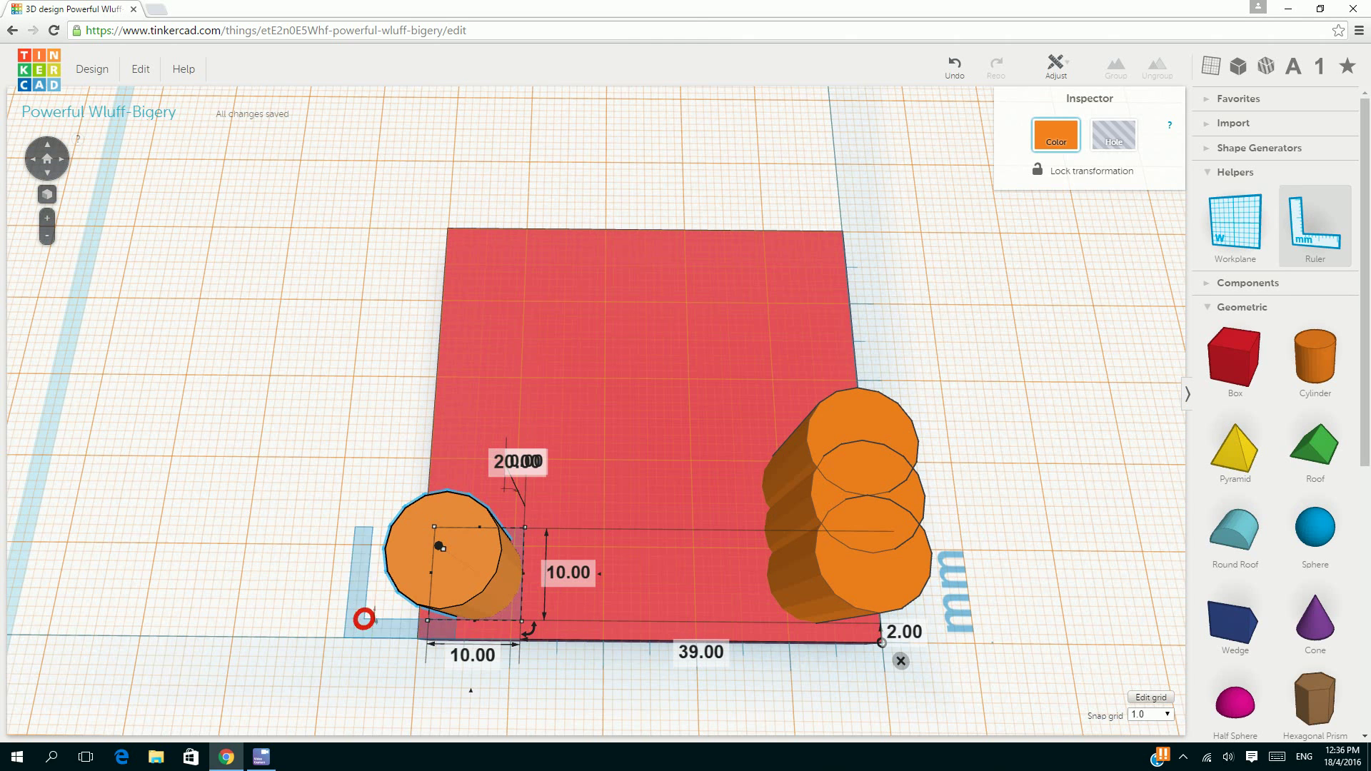
pyautogui.click(418, 637)
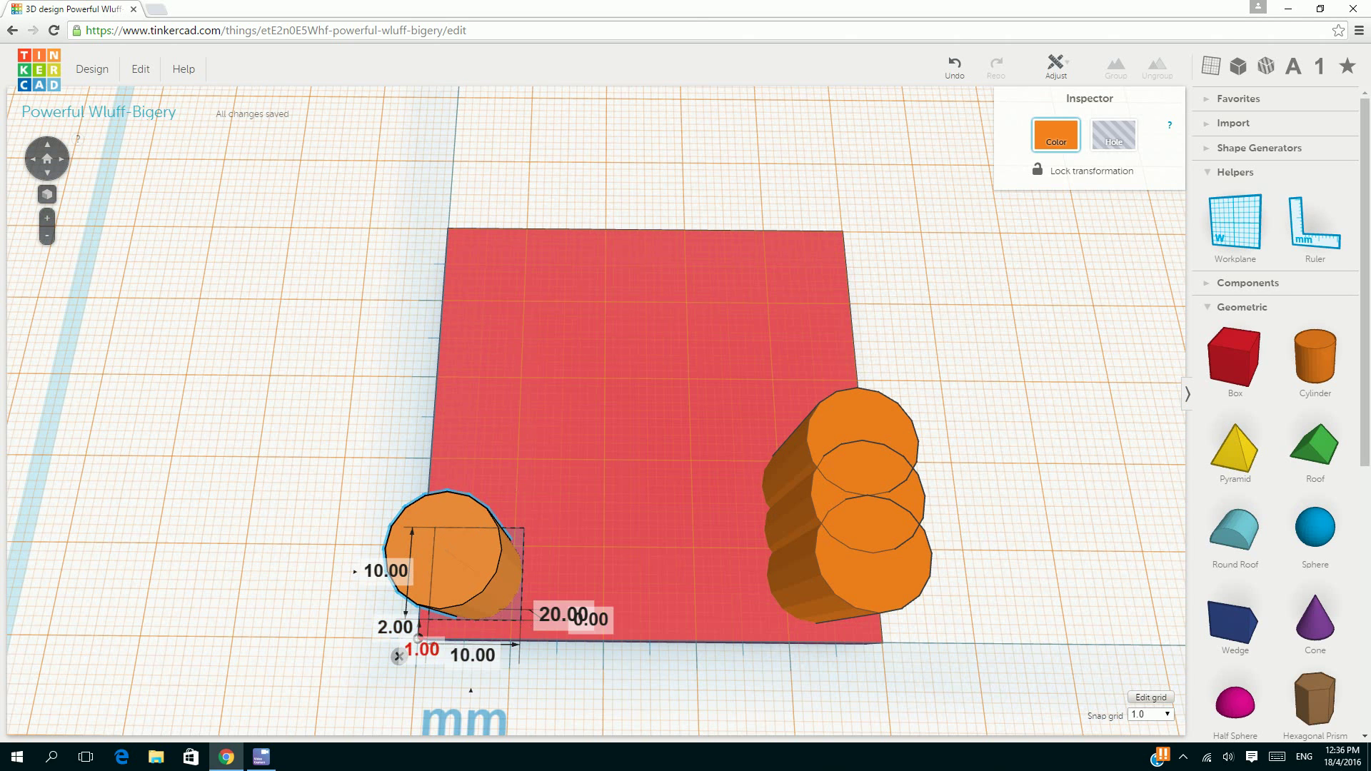
pyautogui.click(423, 650)
pyautogui.write('2')
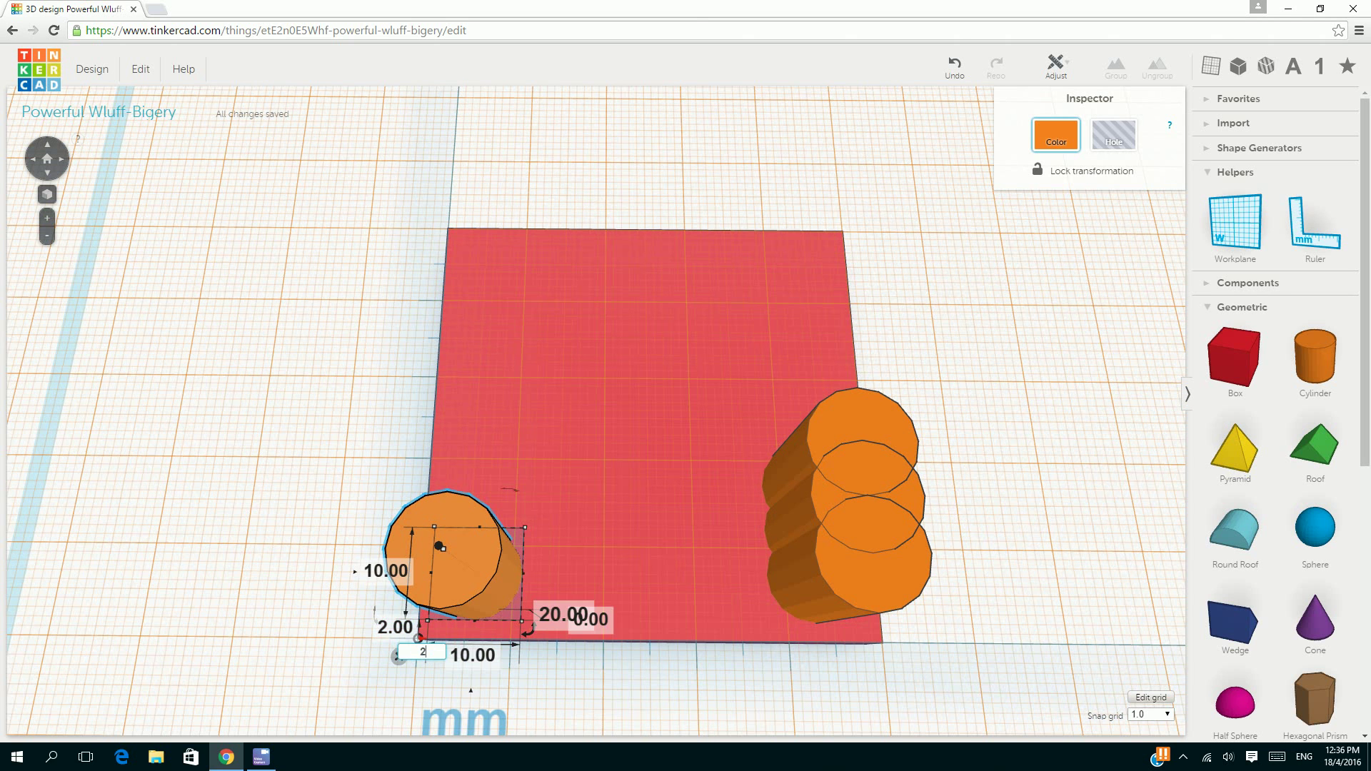
pyautogui.press('Return')
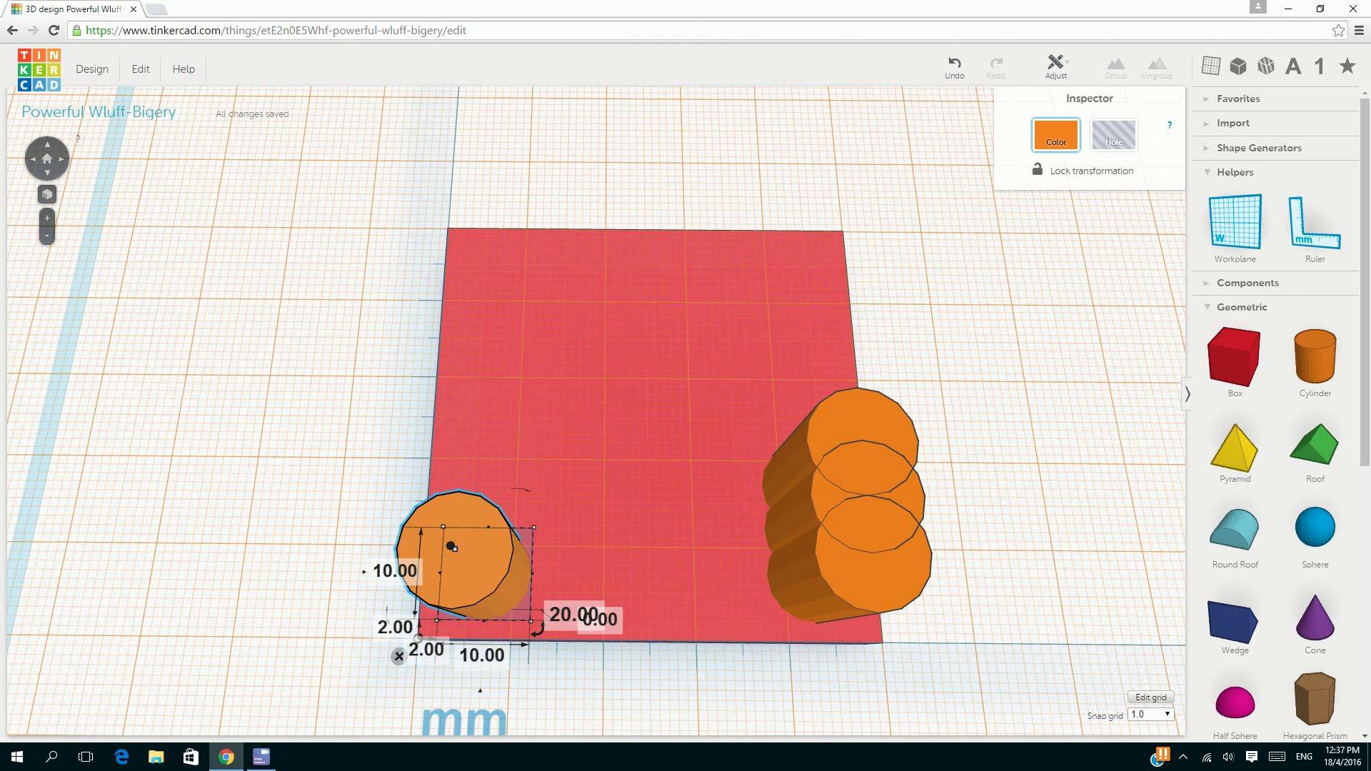
# - Place the ruler on the empty corner diagonally opposite the overlapping cylinders and move one of the copies near that corner
pyautogui.click(870, 434)
pyautogui.moveTo(643, 400); pyautogui.dragTo(494, 387, button='right')
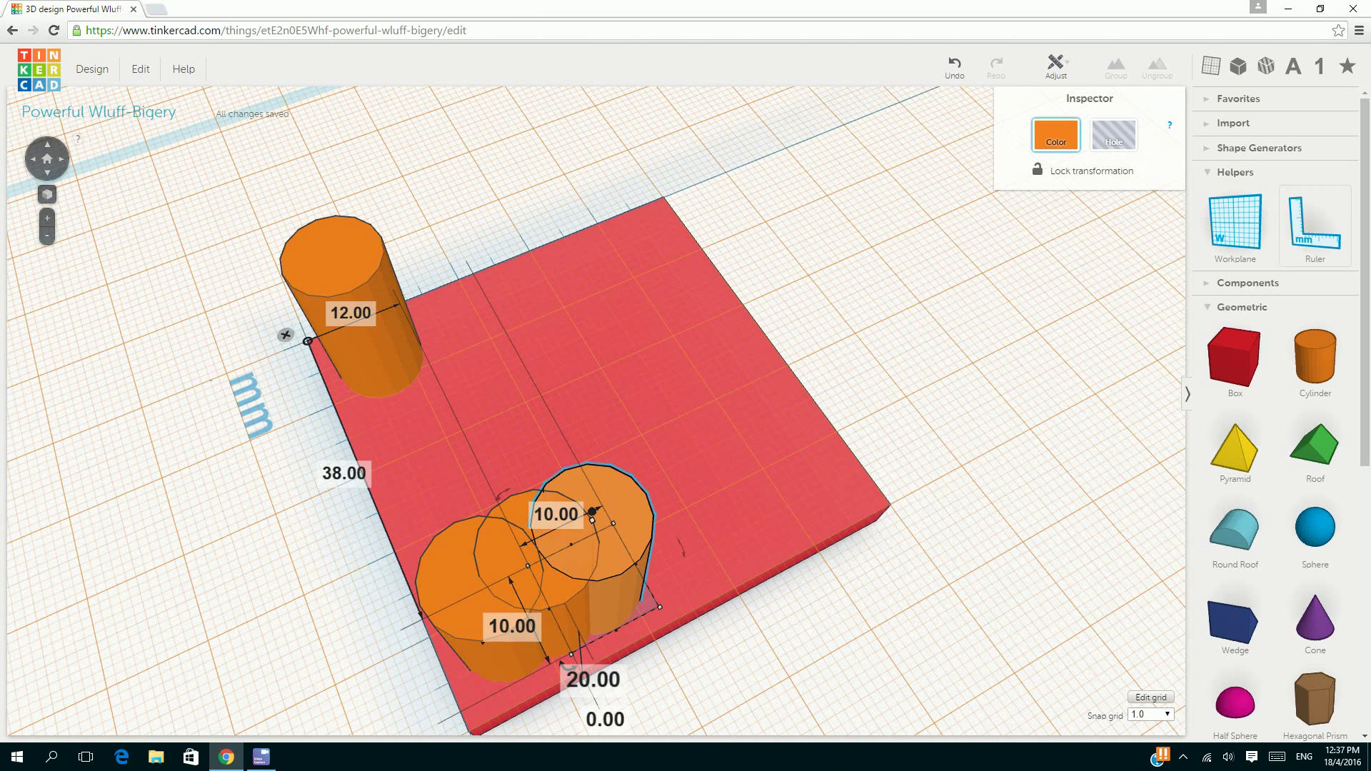
pyautogui.click(1315, 224)
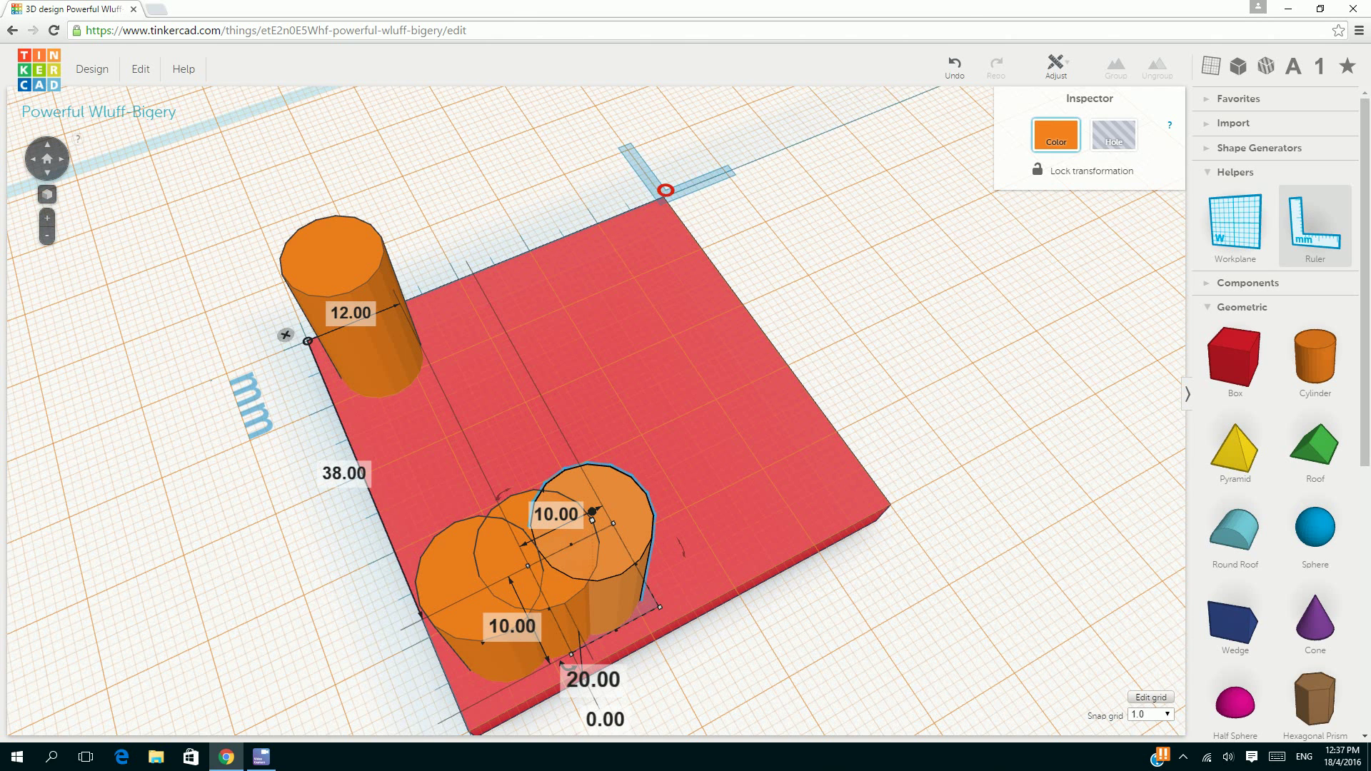
pyautogui.click(663, 198)
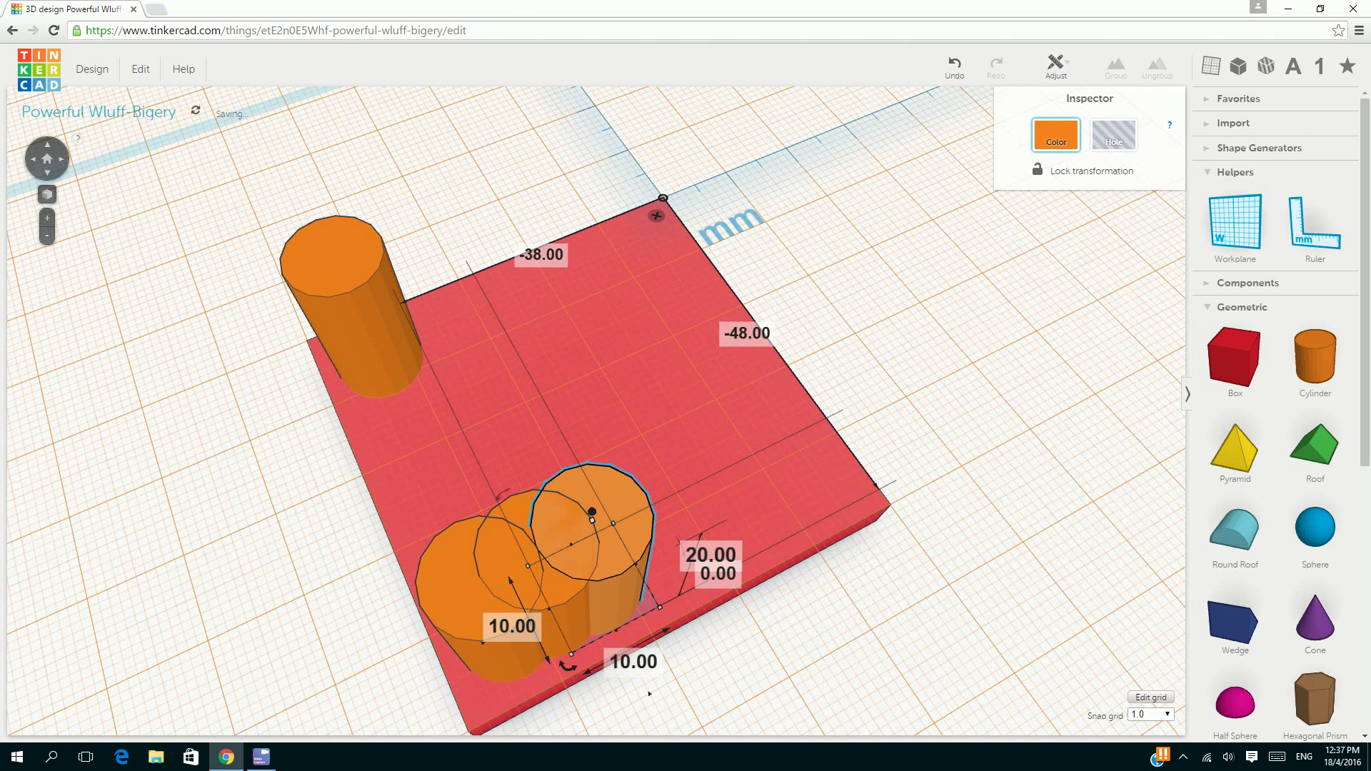
pyautogui.moveTo(592, 511); pyautogui.dragTo(644, 144)
# - Place the ruler again on the corner beside this cylinder and set both of its edge offsets to 2 mm
pyautogui.moveTo(644, 214); pyautogui.dragTo(199, 237, button='right')
pyautogui.click(1315, 228)
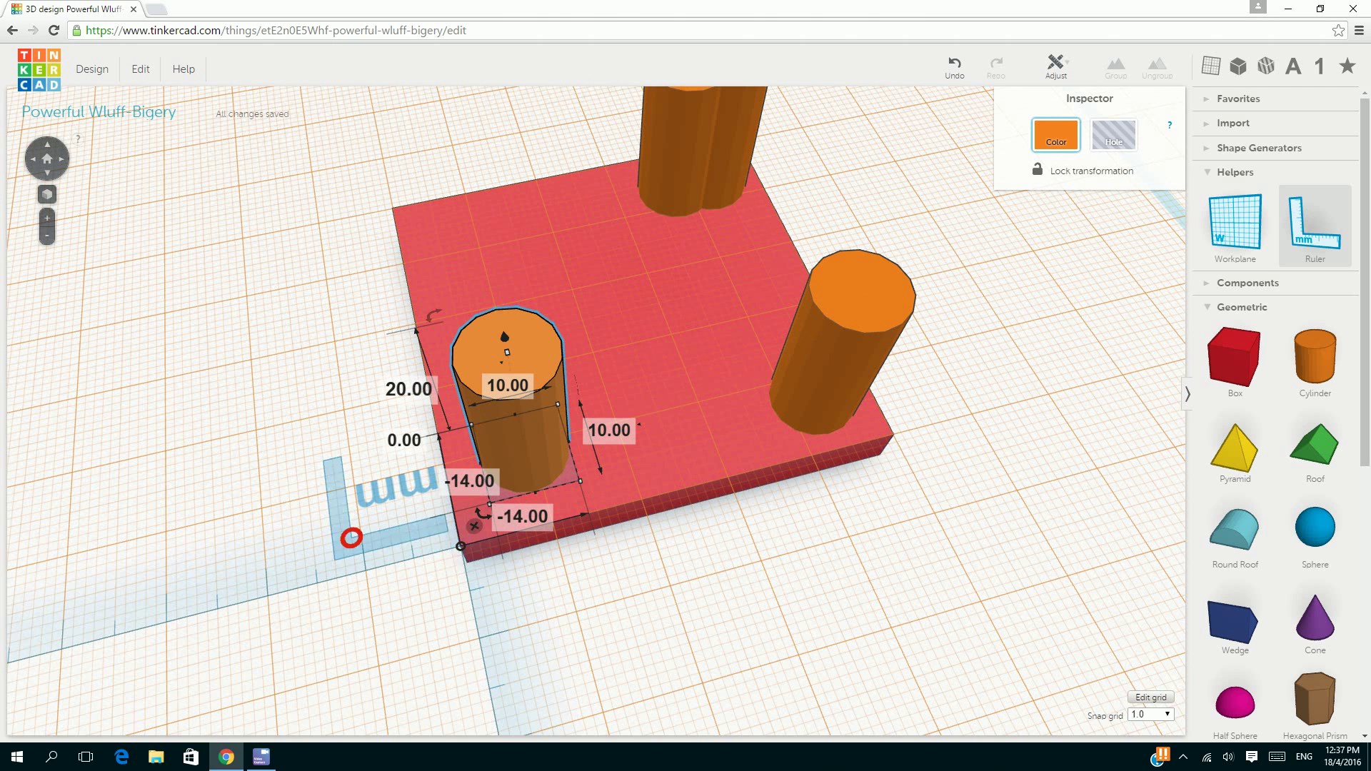
pyautogui.click(460, 546)
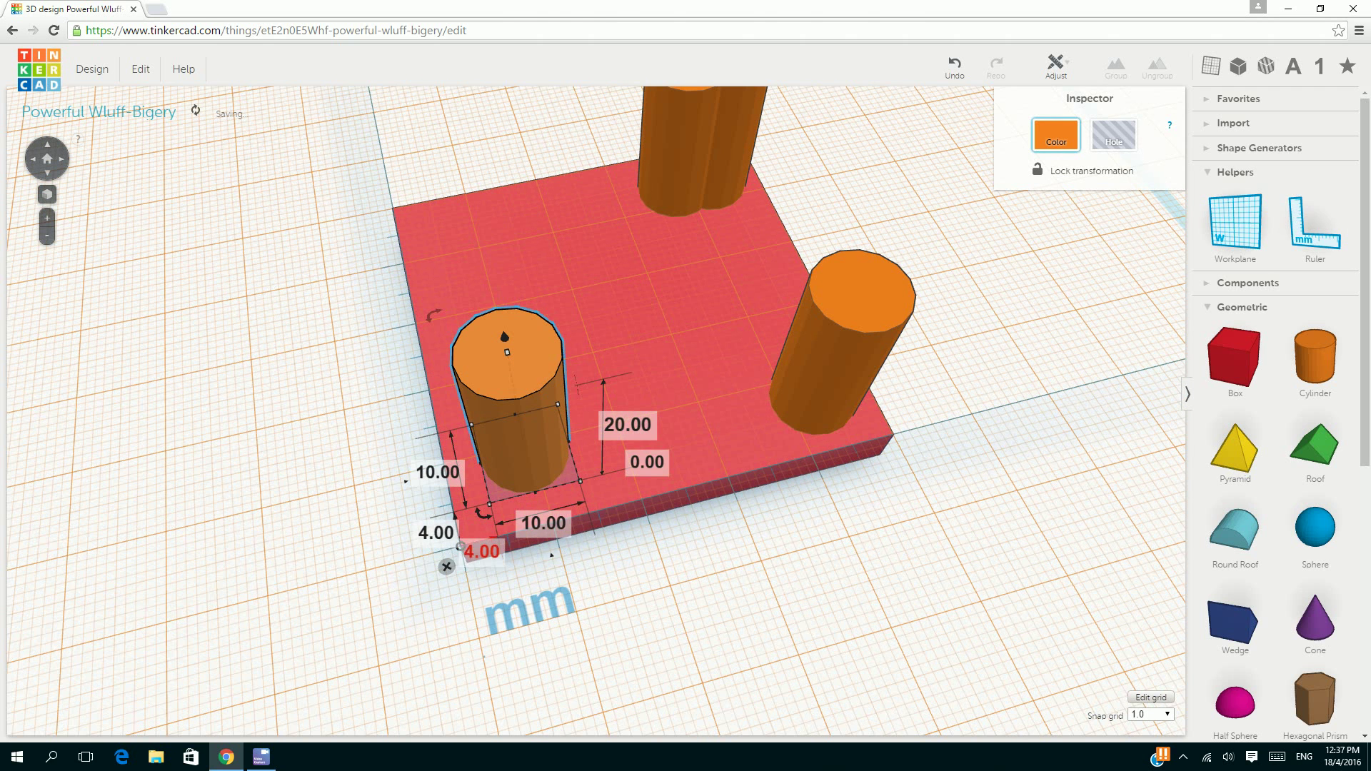
pyautogui.click(483, 554)
pyautogui.write('2')
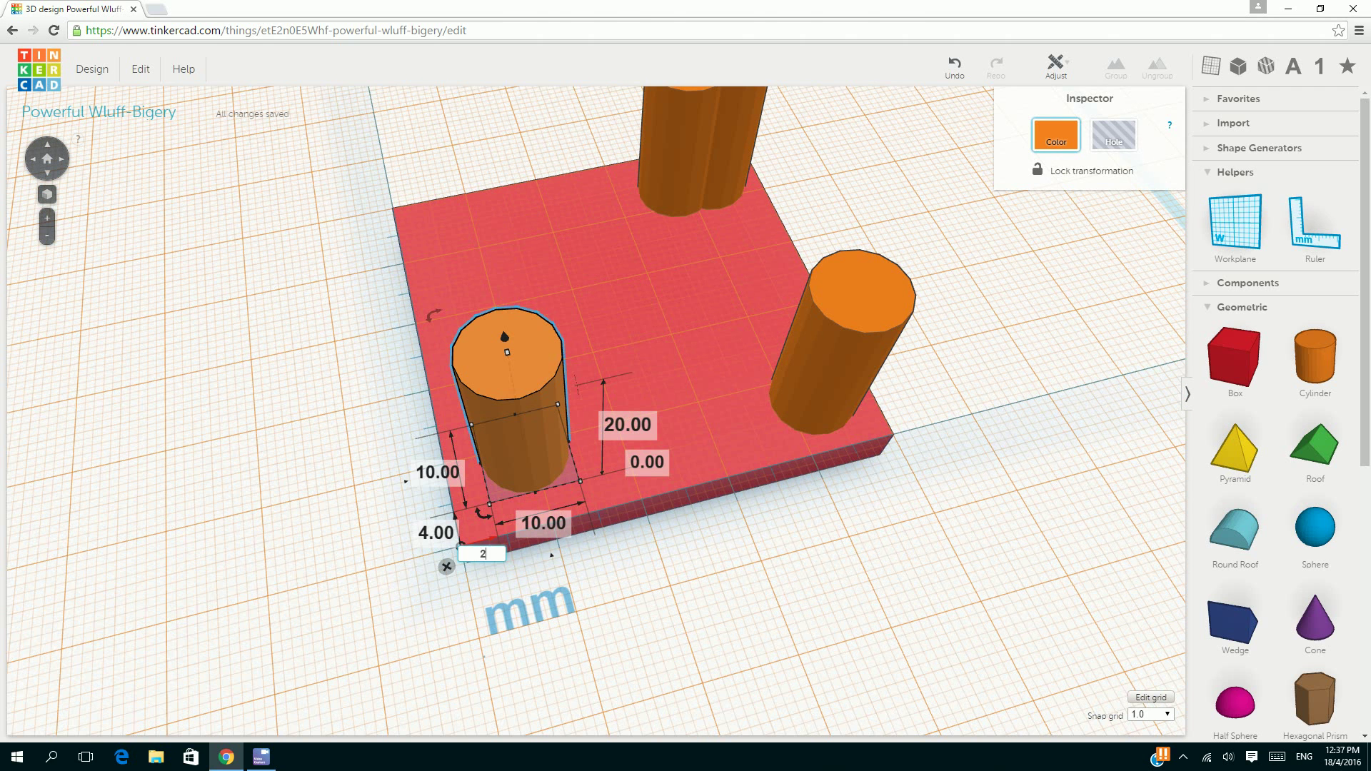
pyautogui.press('Return')
pyautogui.click(436, 533)
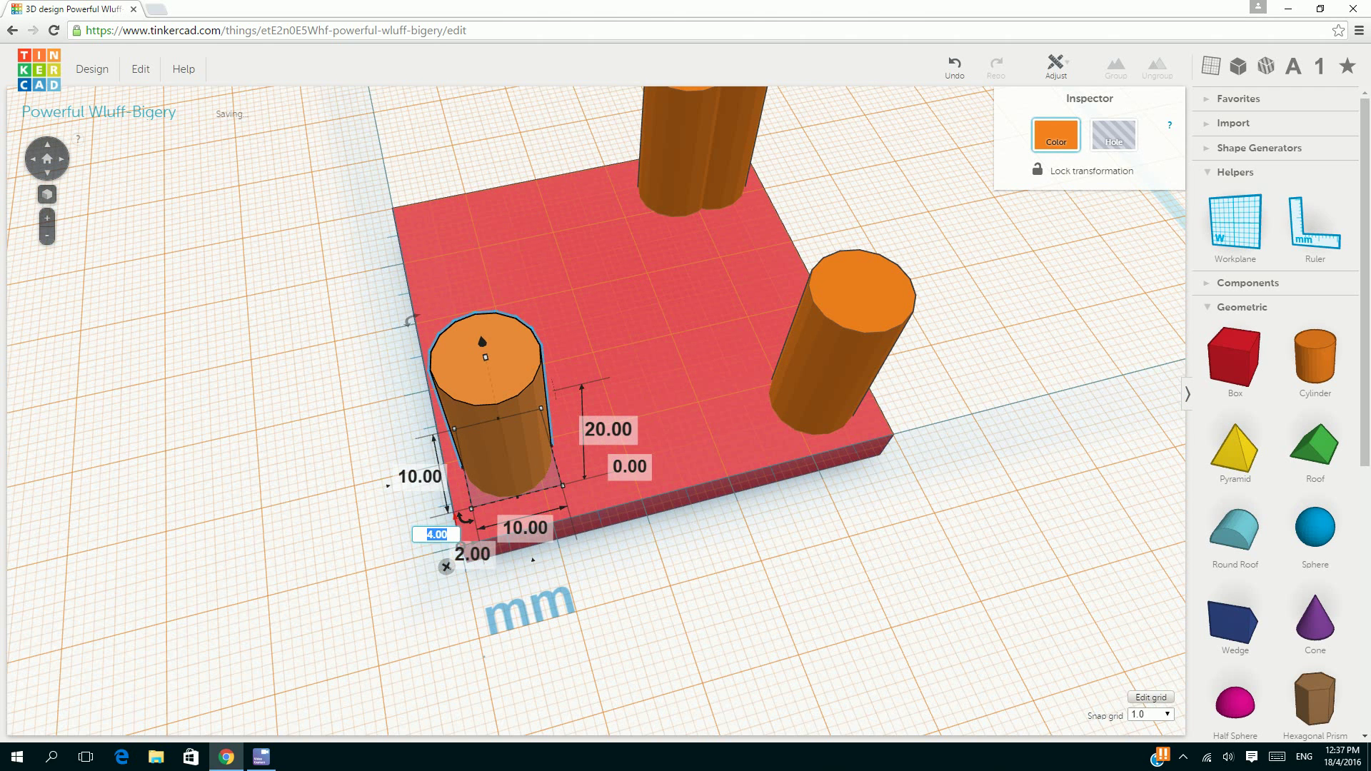
pyautogui.write('2')
pyautogui.press('Return')
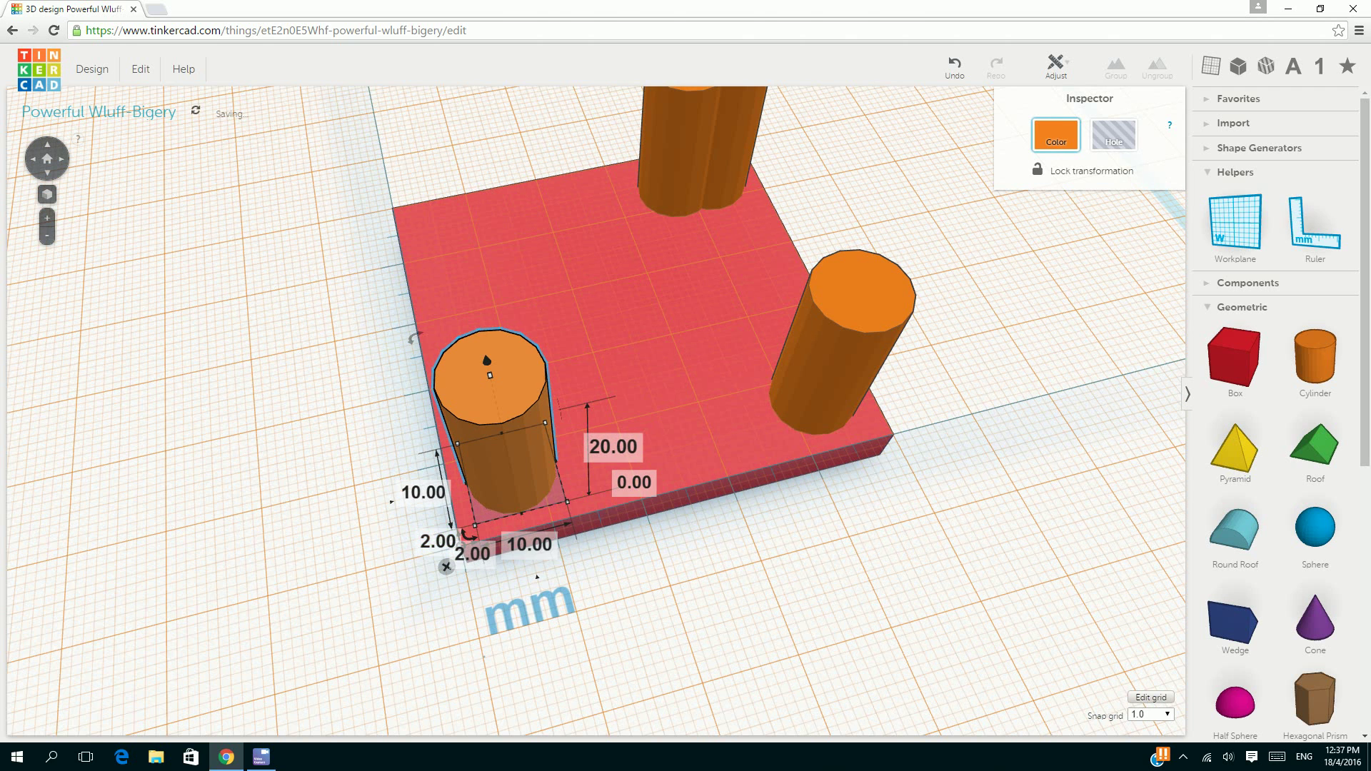
# - Place the ruler on the last empty plate corner and move the remaining overlapping copy there, 2 mm from both edges
pyautogui.moveTo(543, 457); pyautogui.dragTo(700, 447, button='right')
pyautogui.click(340, 127)
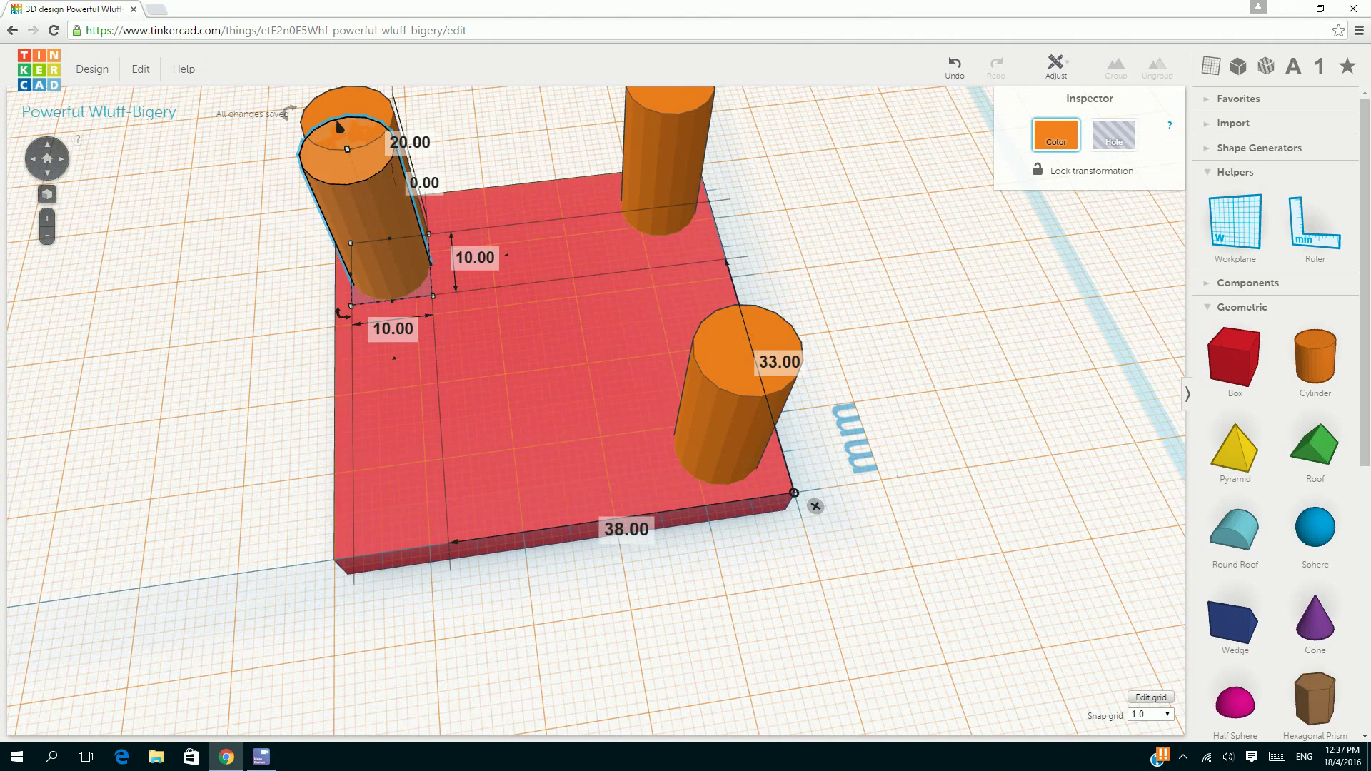
pyautogui.click(1315, 226)
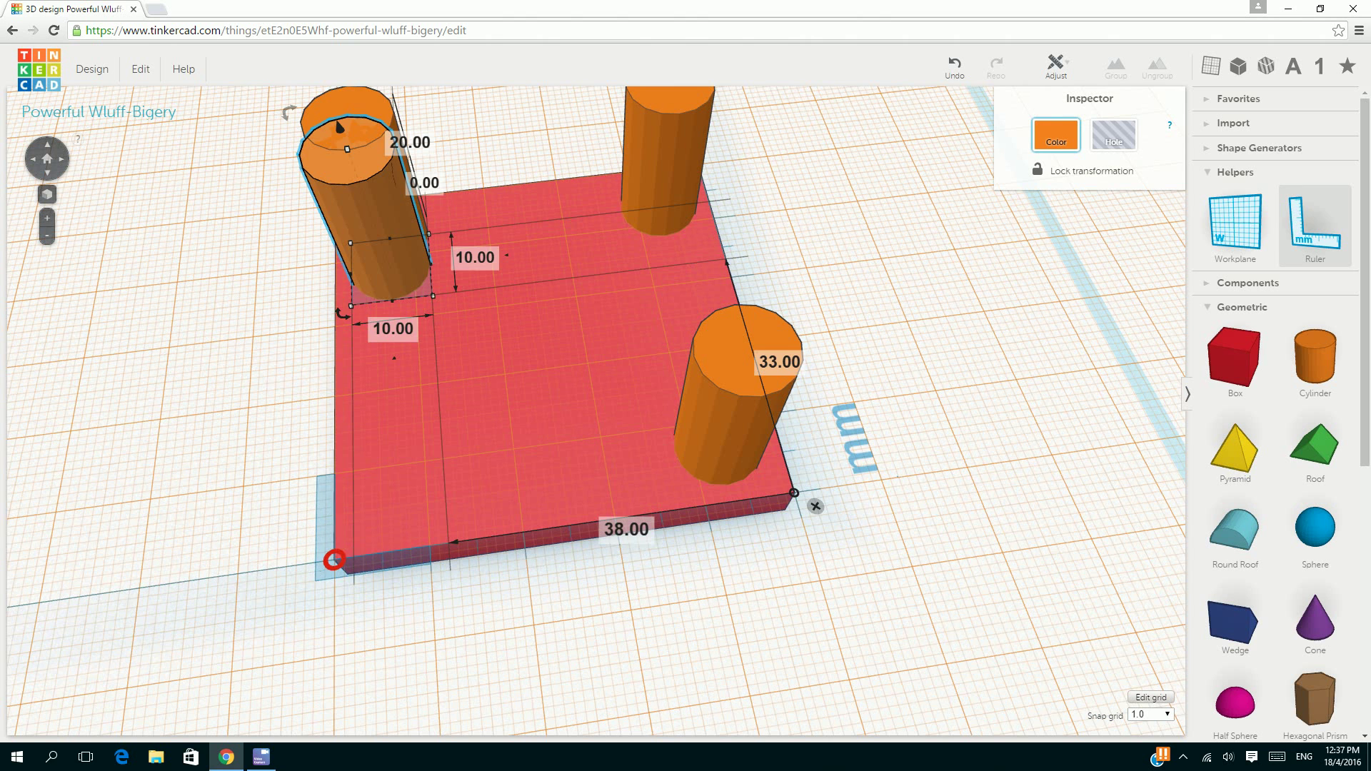
pyautogui.click(334, 560)
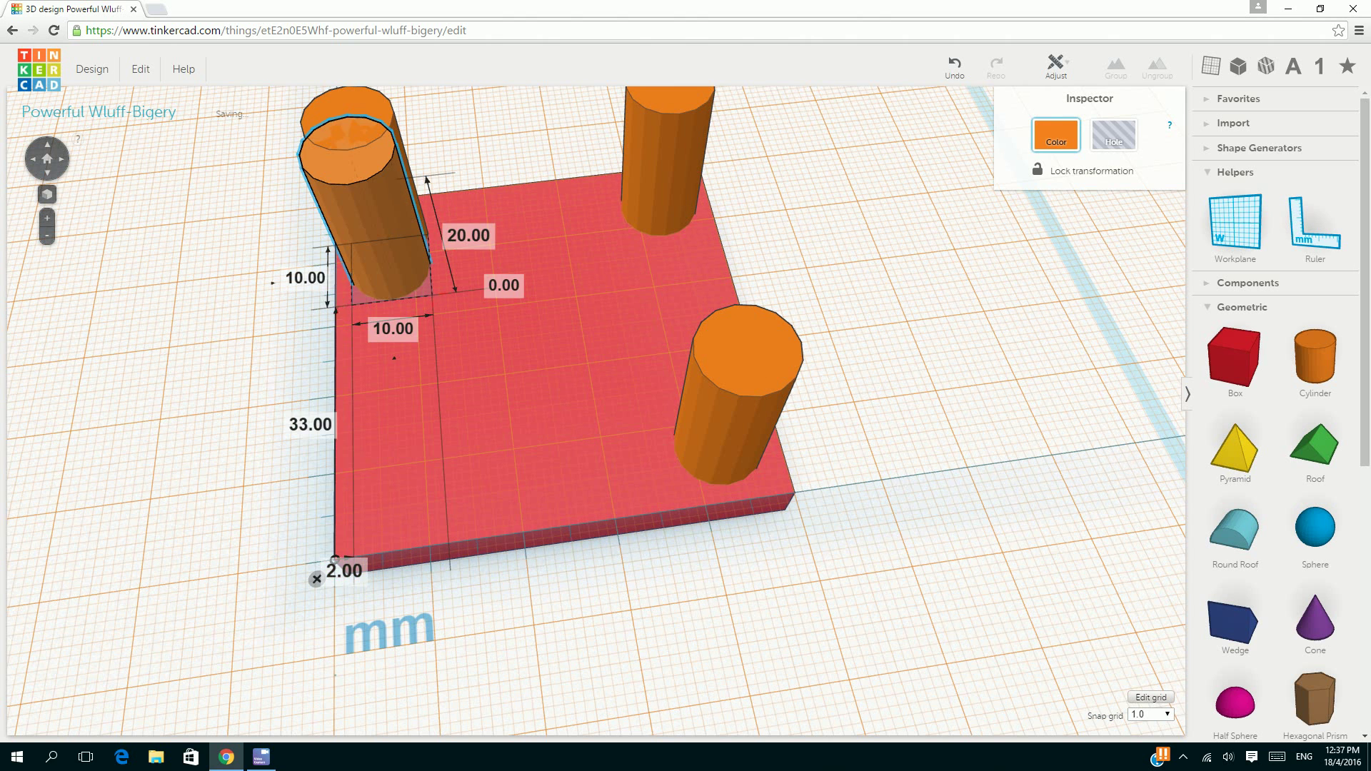
pyautogui.moveTo(394, 357); pyautogui.dragTo(393, 601)
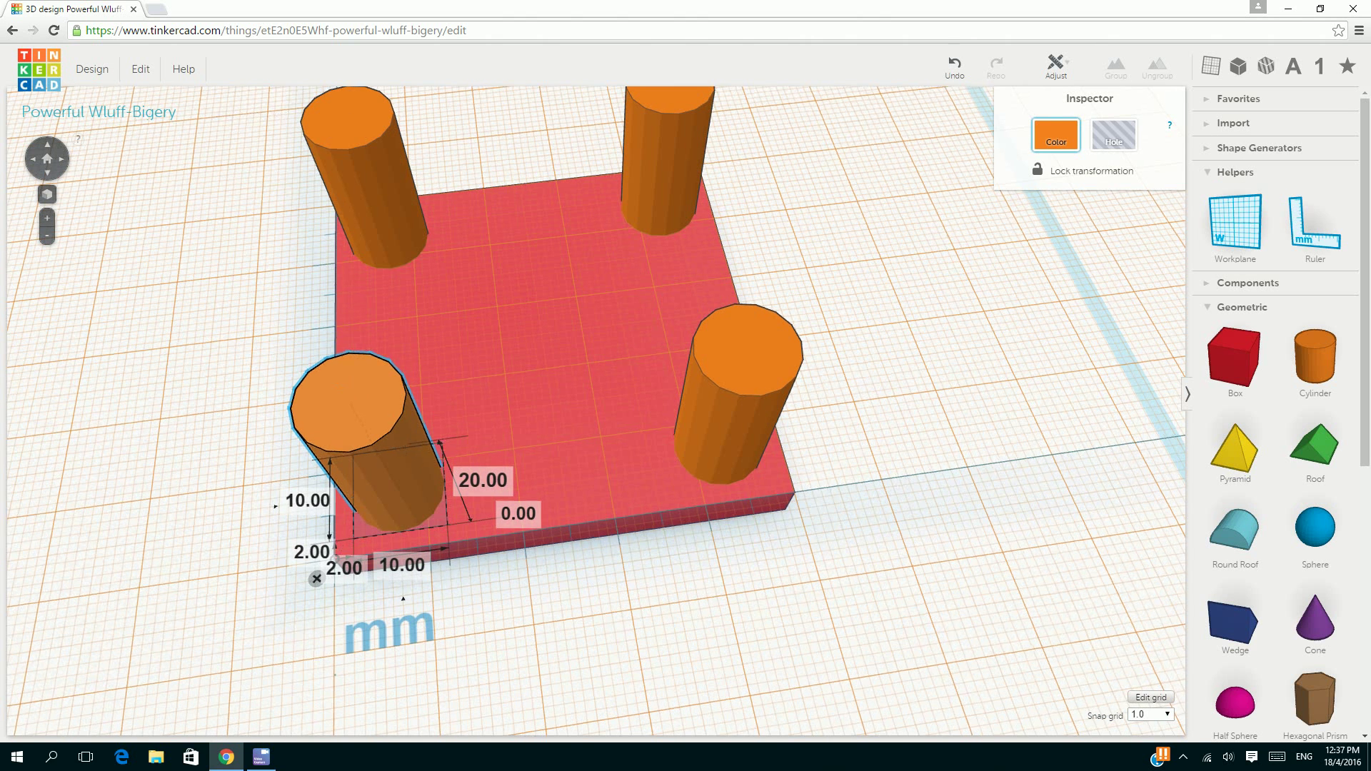
# - Reset the workplane from the plate's top face to the default base grid
pyautogui.moveTo(772, 514); pyautogui.dragTo(736, 325, button='right')
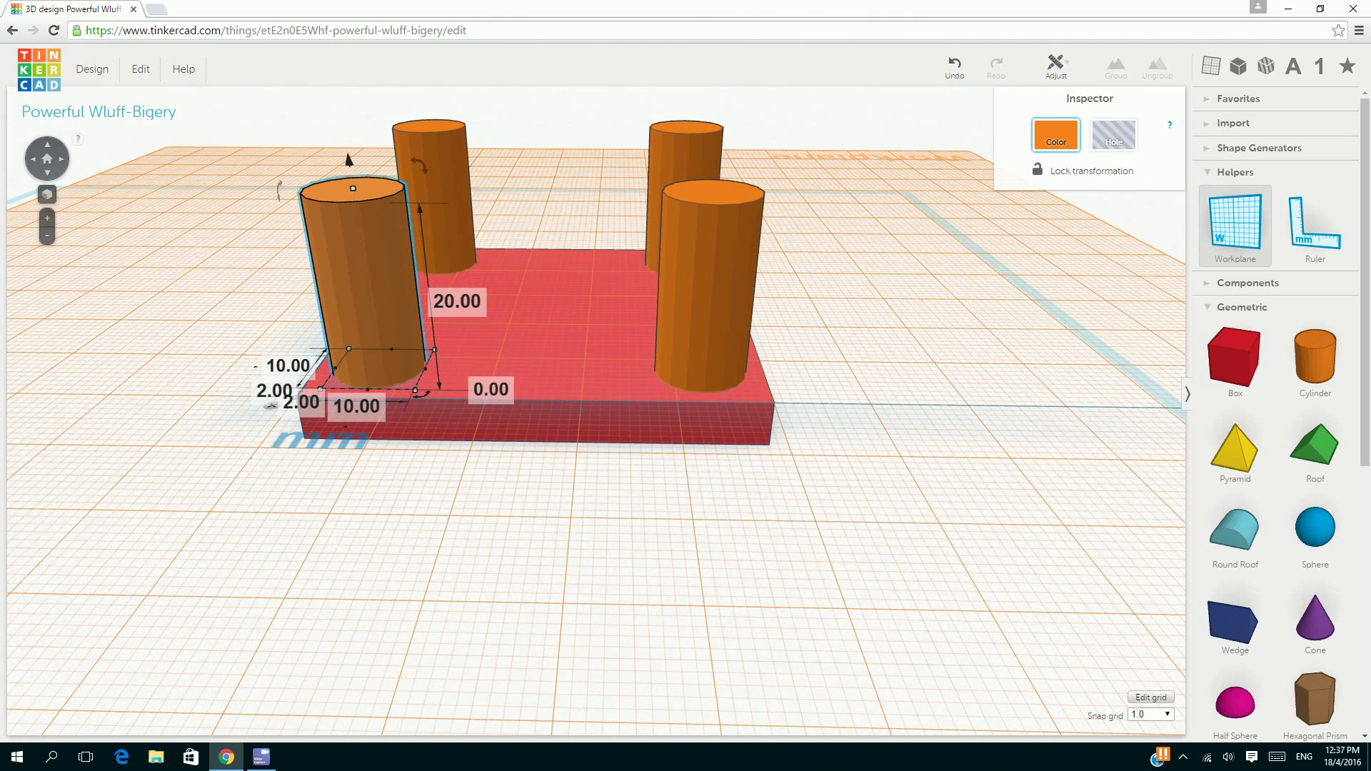
pyautogui.click(889, 354)
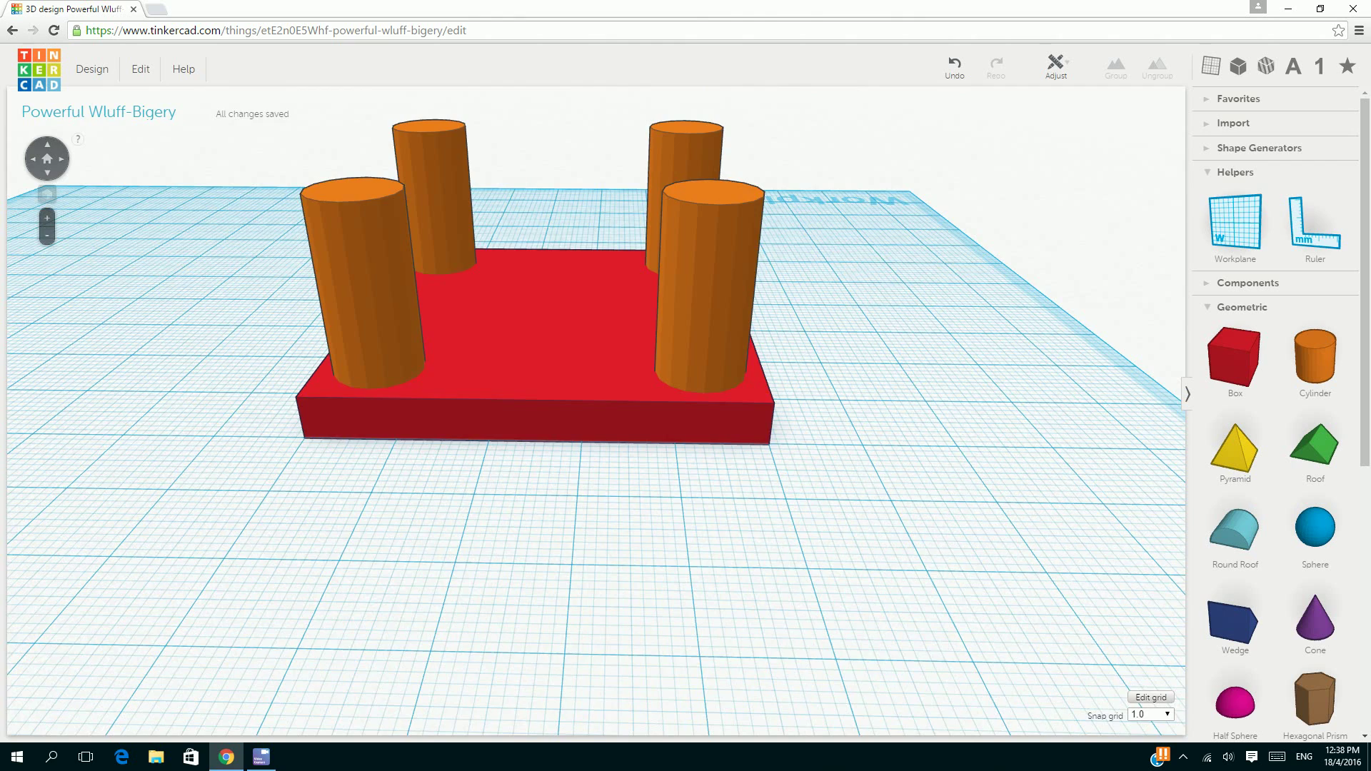
pyautogui.moveTo(600, 428); pyautogui.dragTo(643, 379, button='right')
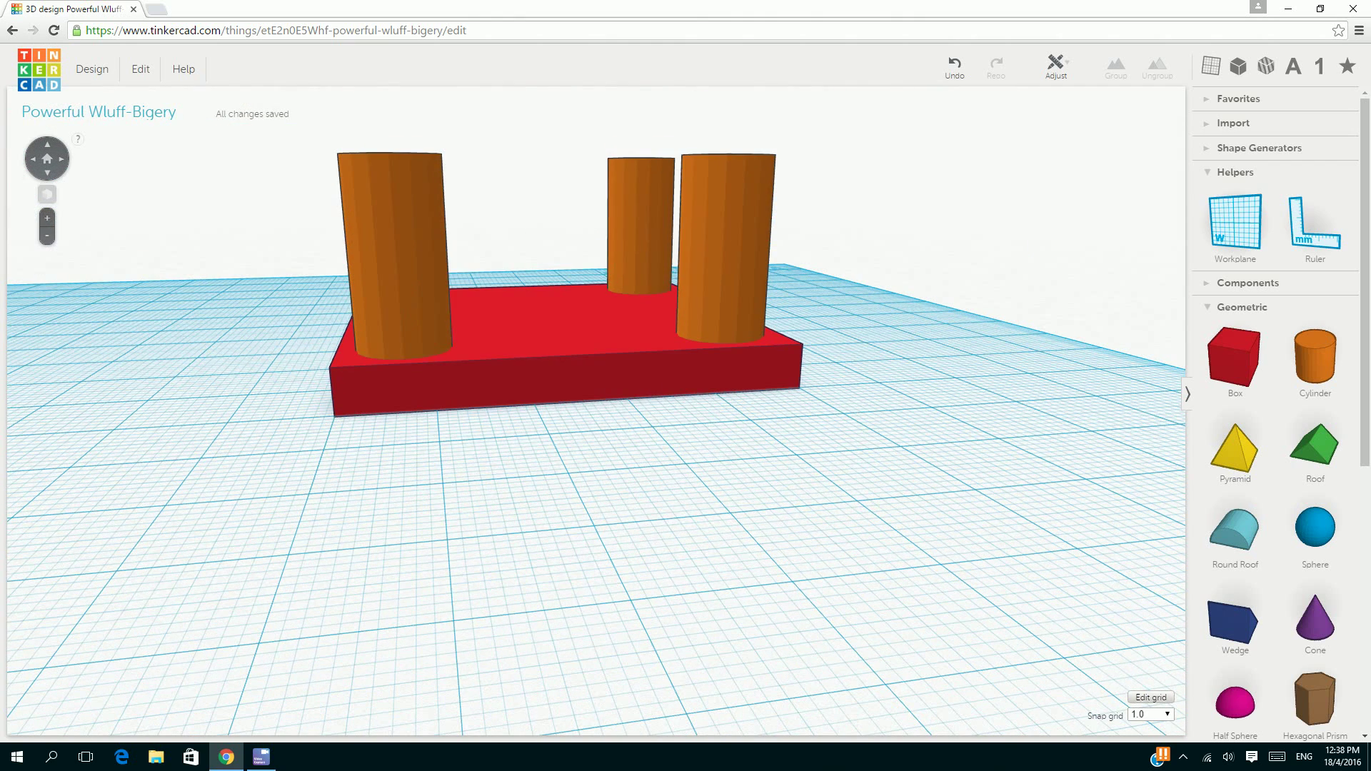
# - Group the plate with its four cylinders and rotate the group upside down so it stands on the cylinders like a table
pyautogui.moveTo(434, 241); pyautogui.dragTo(866, 545)
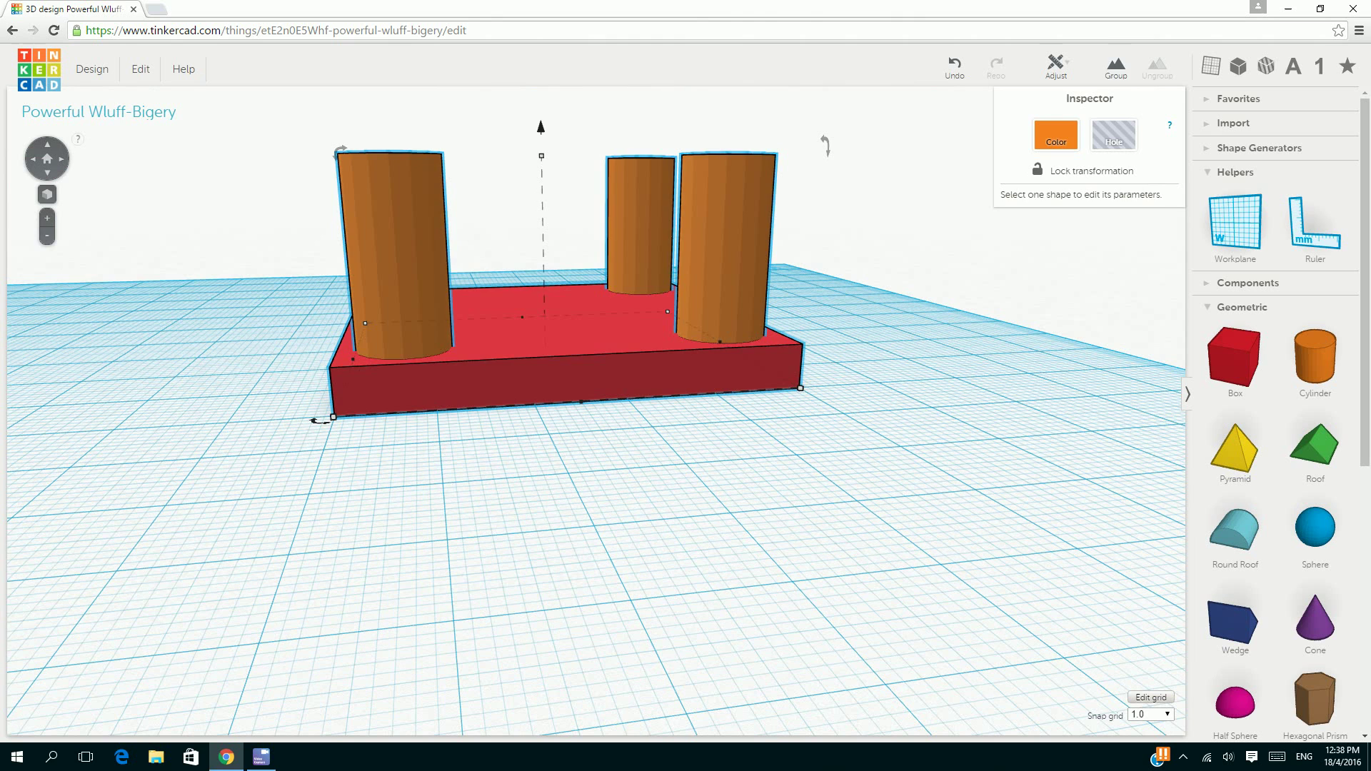
pyautogui.hotkey('ctrl', 'g')
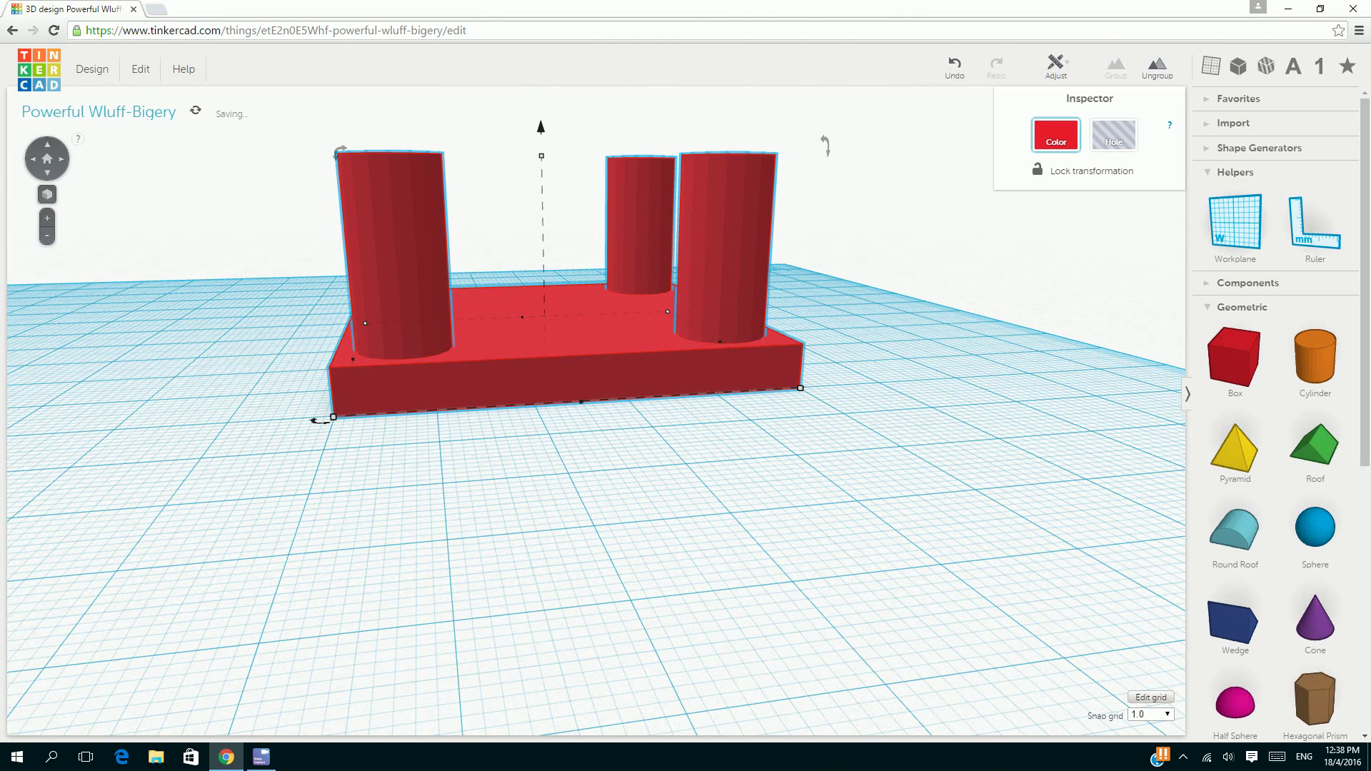
pyautogui.moveTo(572, 457); pyautogui.dragTo(526, 502, button='right')
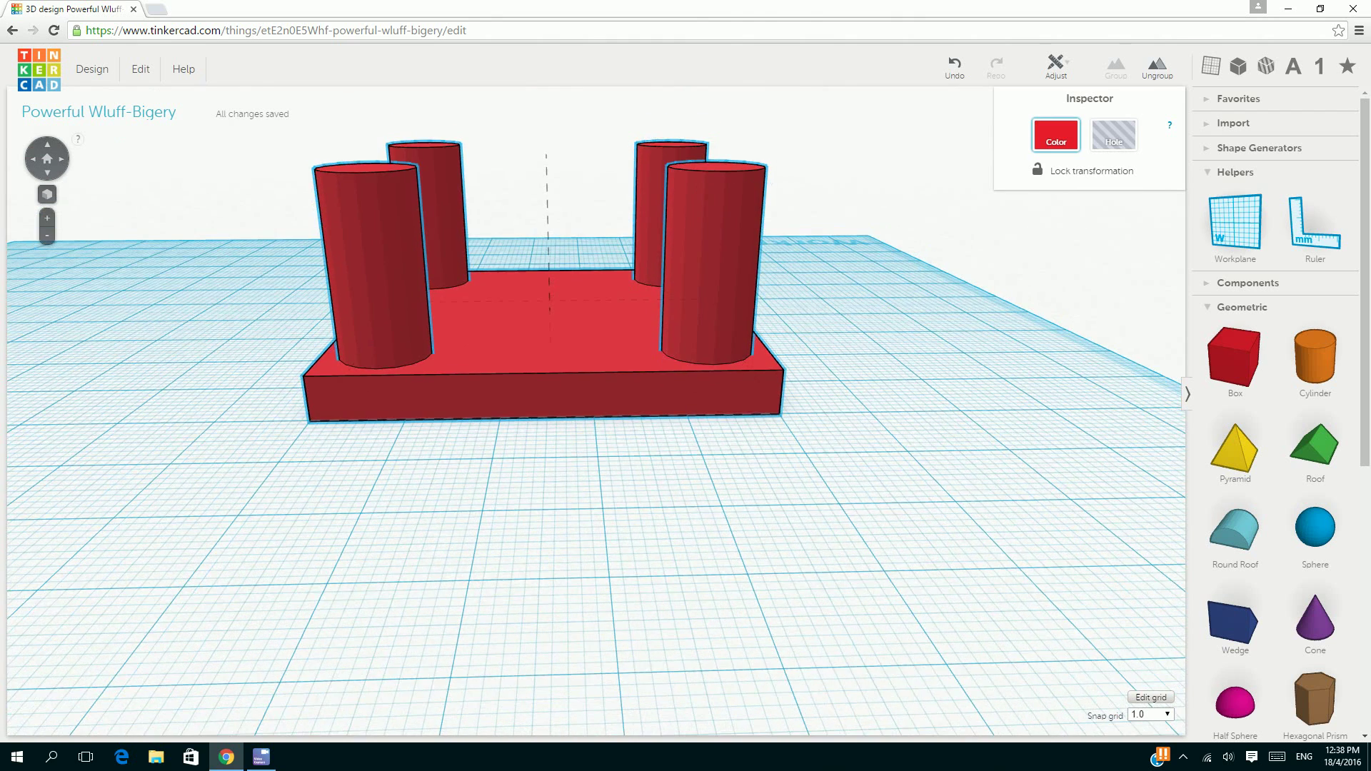
pyautogui.moveTo(374, 137)
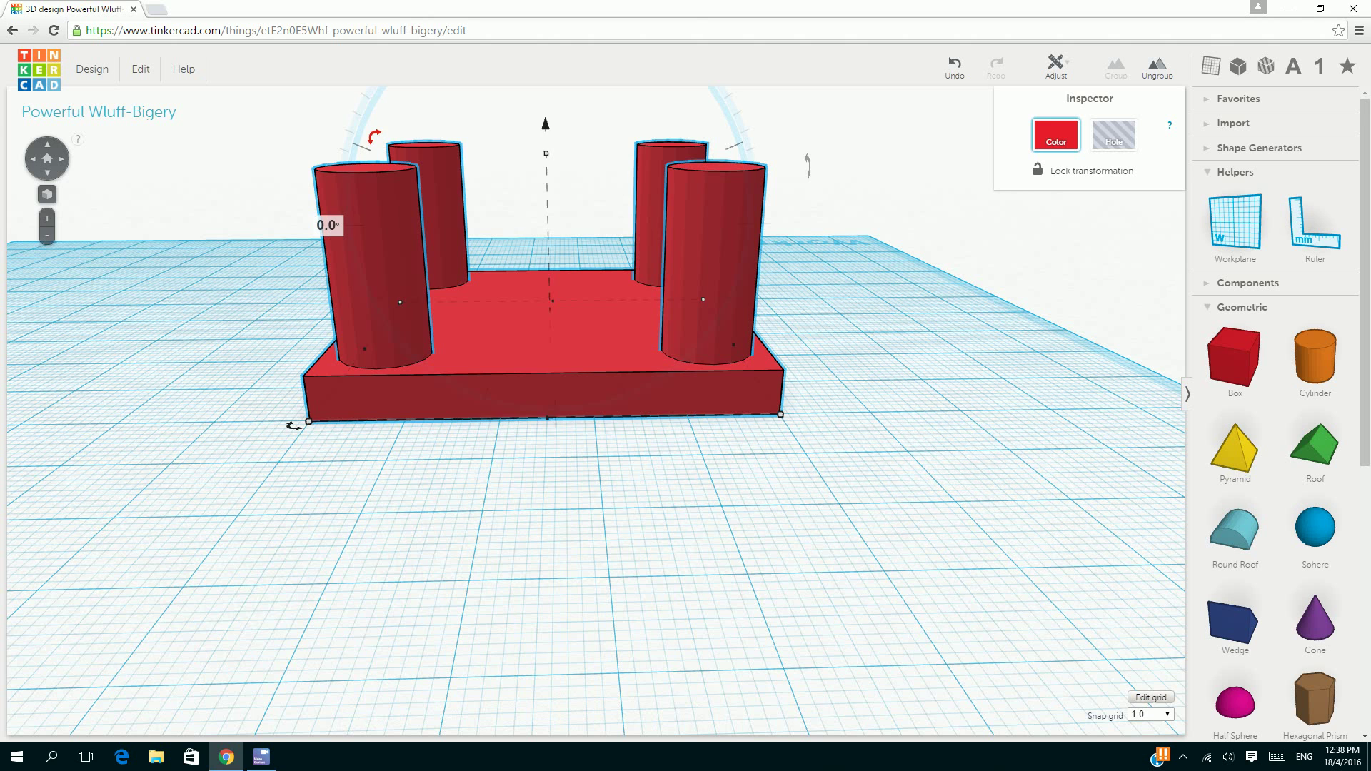
pyautogui.moveTo(375, 137); pyautogui.dragTo(718, 286)
pyautogui.click(717, 500)
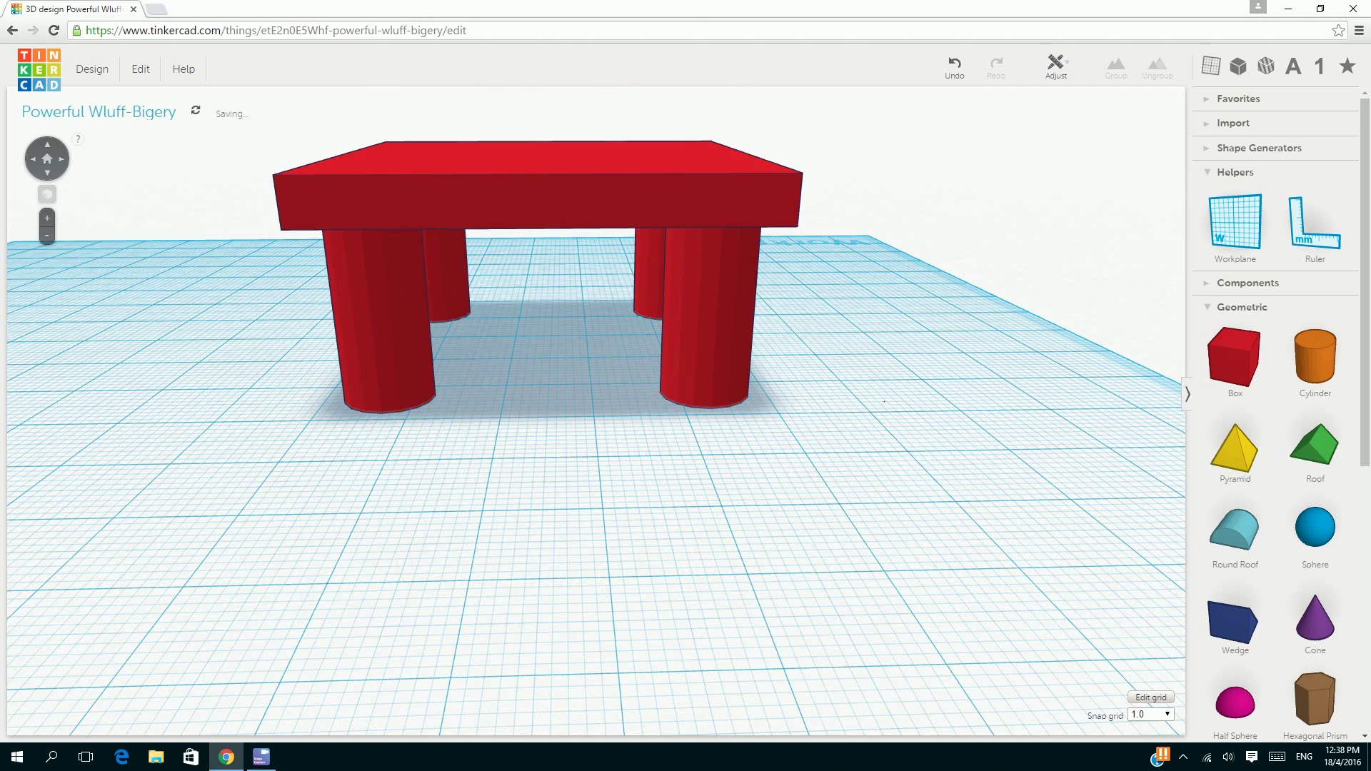
# - Slide the upright table across the base grid, away from the side with the Workplane lettering
pyautogui.moveTo(718, 500); pyautogui.dragTo(846, 525, button='right')
pyautogui.scroll(2, 846, 525)
pyautogui.scroll(-4, 846, 525)
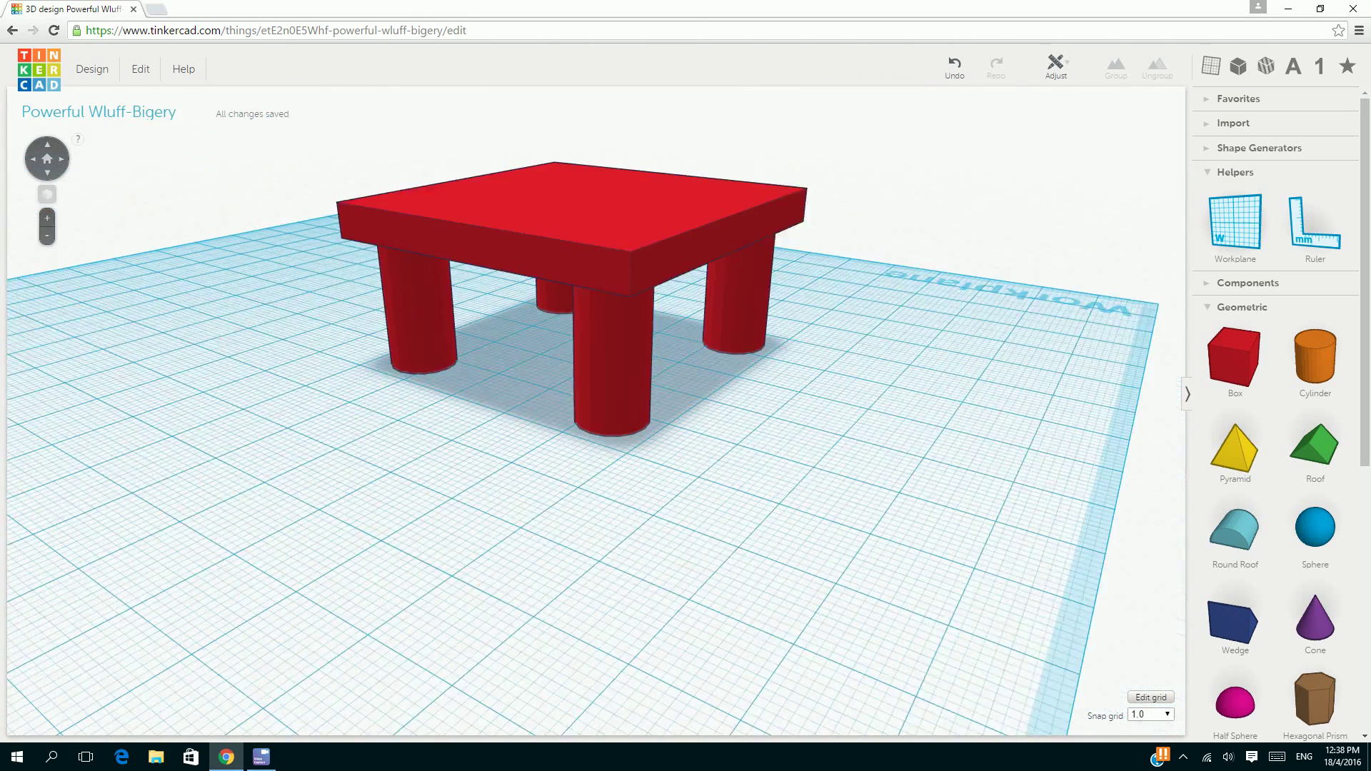
pyautogui.moveTo(846, 525); pyautogui.dragTo(975, 664, button='middle')
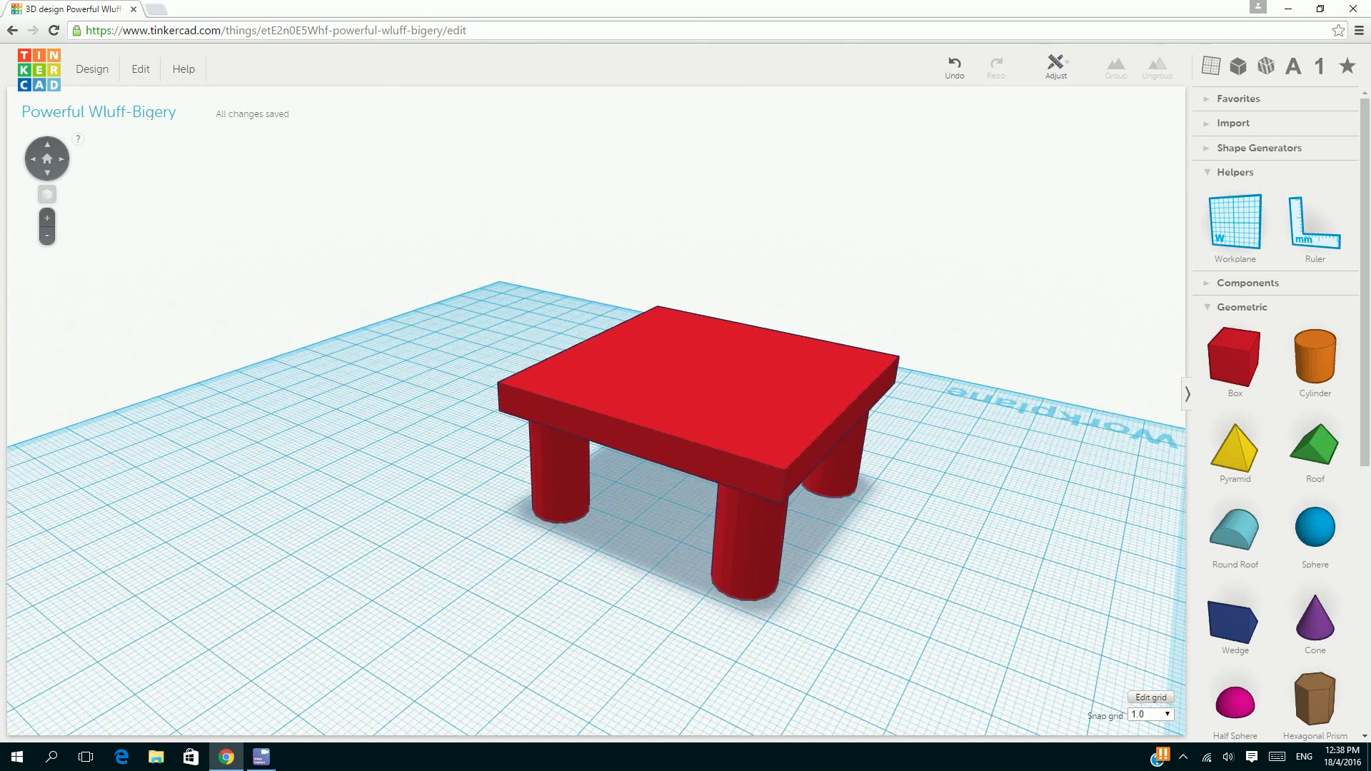
pyautogui.moveTo(707, 421); pyautogui.dragTo(575, 493)
pyautogui.moveTo(575, 493)
pyautogui.mouseDown(button='right')
pyautogui.moveTo(587, 453)
pyautogui.moveTo(549, 486)
pyautogui.mouseUp(button='right')
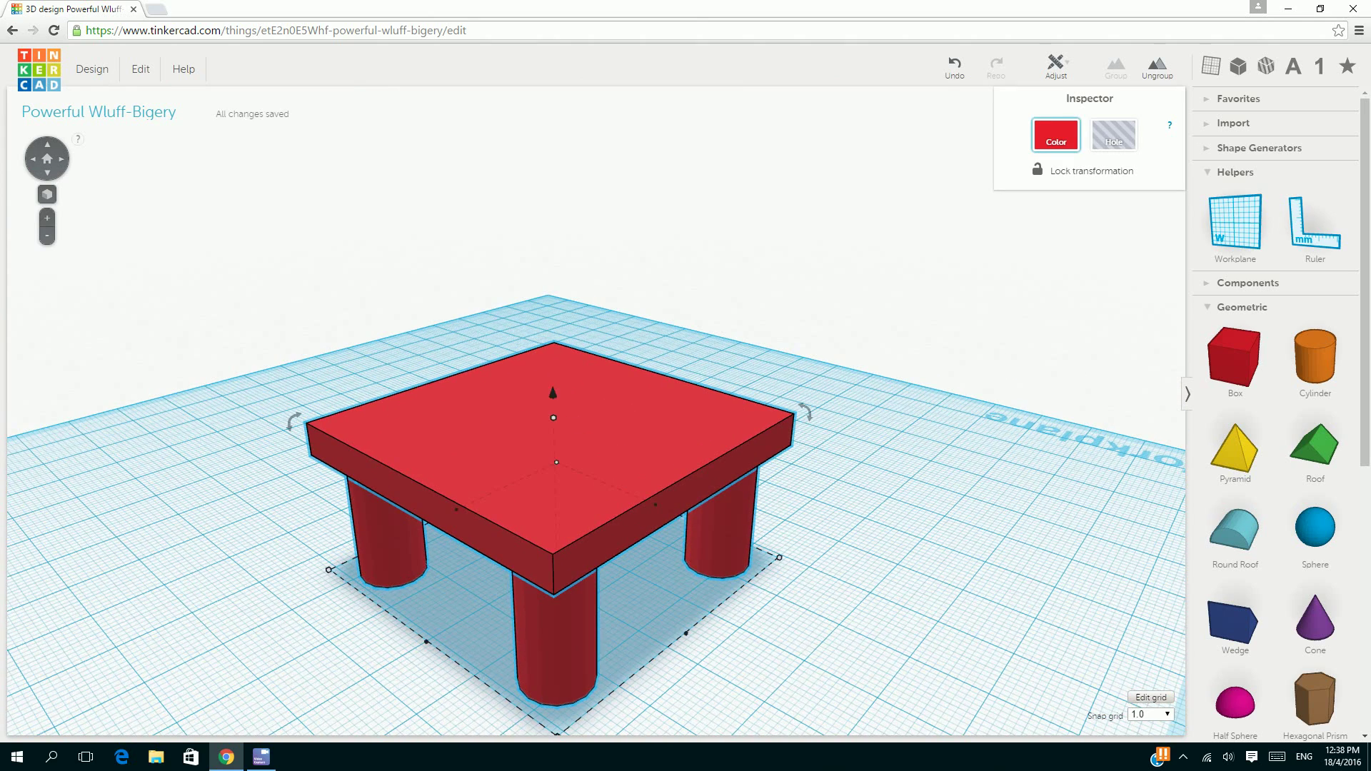